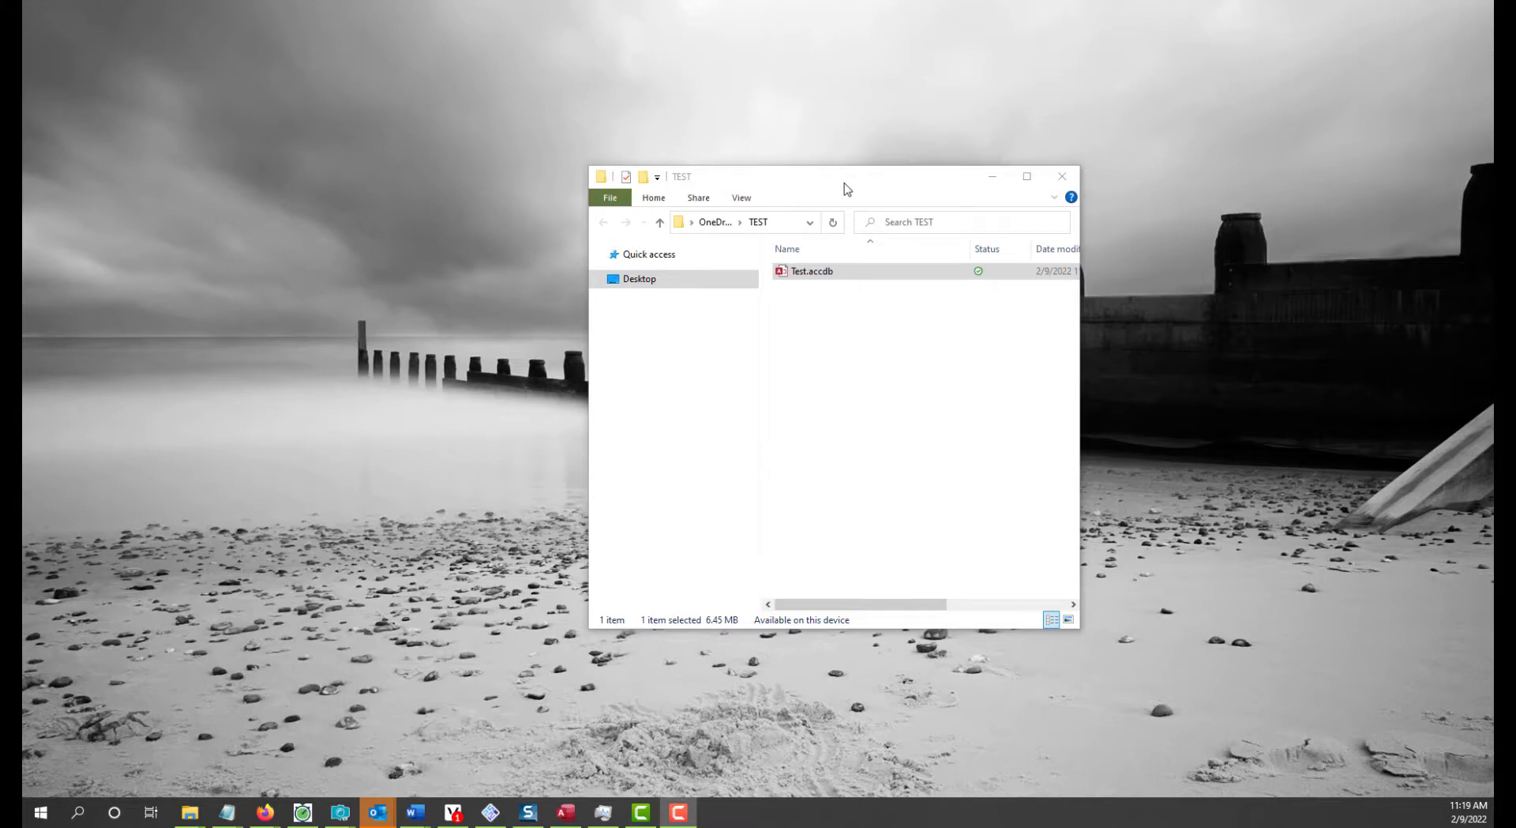
# Step: Open Test.accdb from the TEST folder, bringing up the Customer List with 9814 records
pyautogui.moveTo(846, 188); pyautogui.dragTo(817, 183)
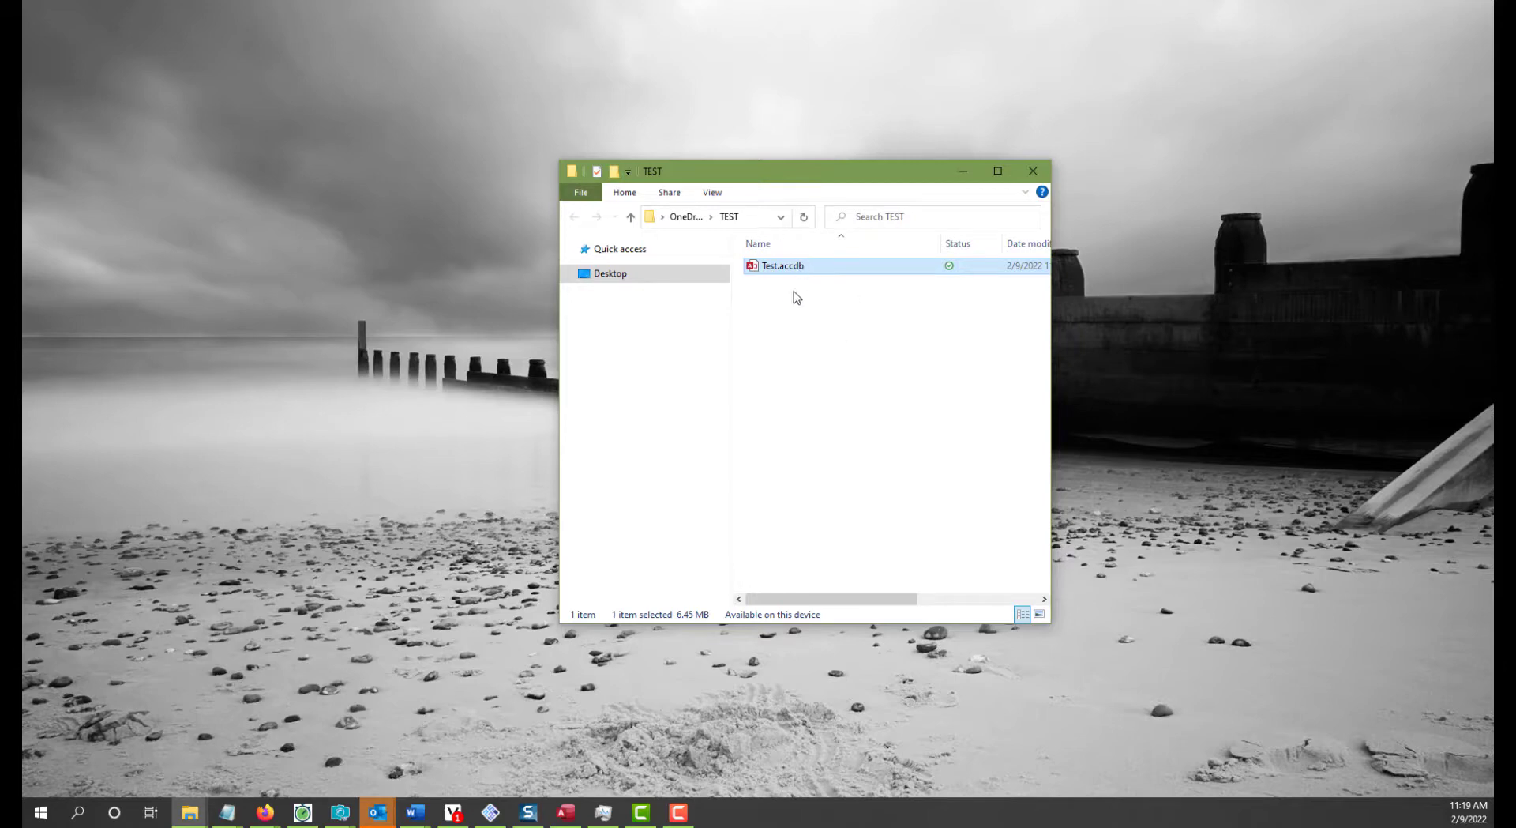
pyautogui.doubleClick(810, 272)
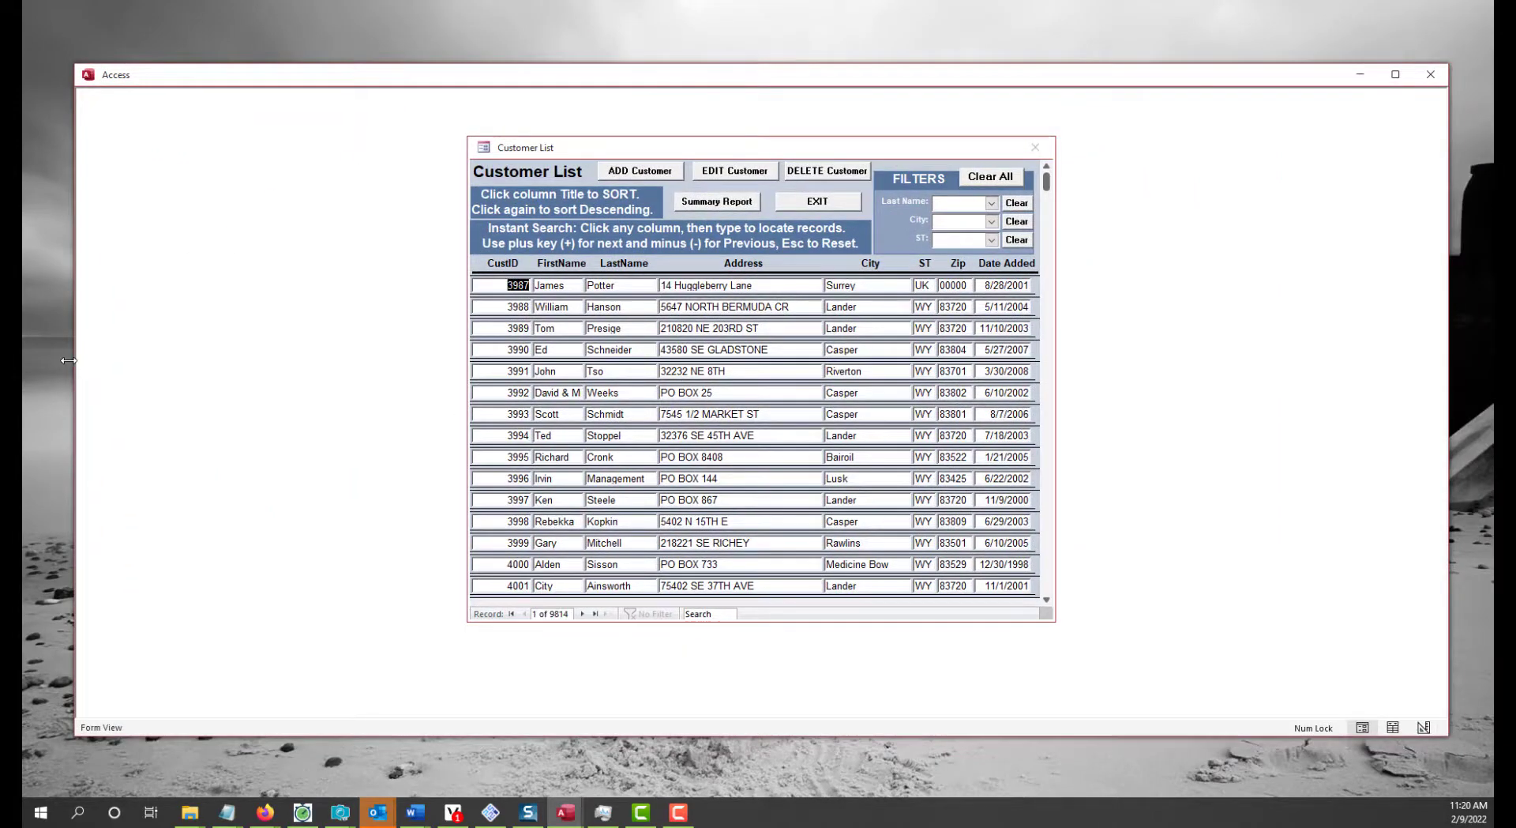
# Step: Narrow the Access window and filter the customer list to the city Alpine
pyautogui.moveTo(80, 334); pyautogui.dragTo(318, 334)
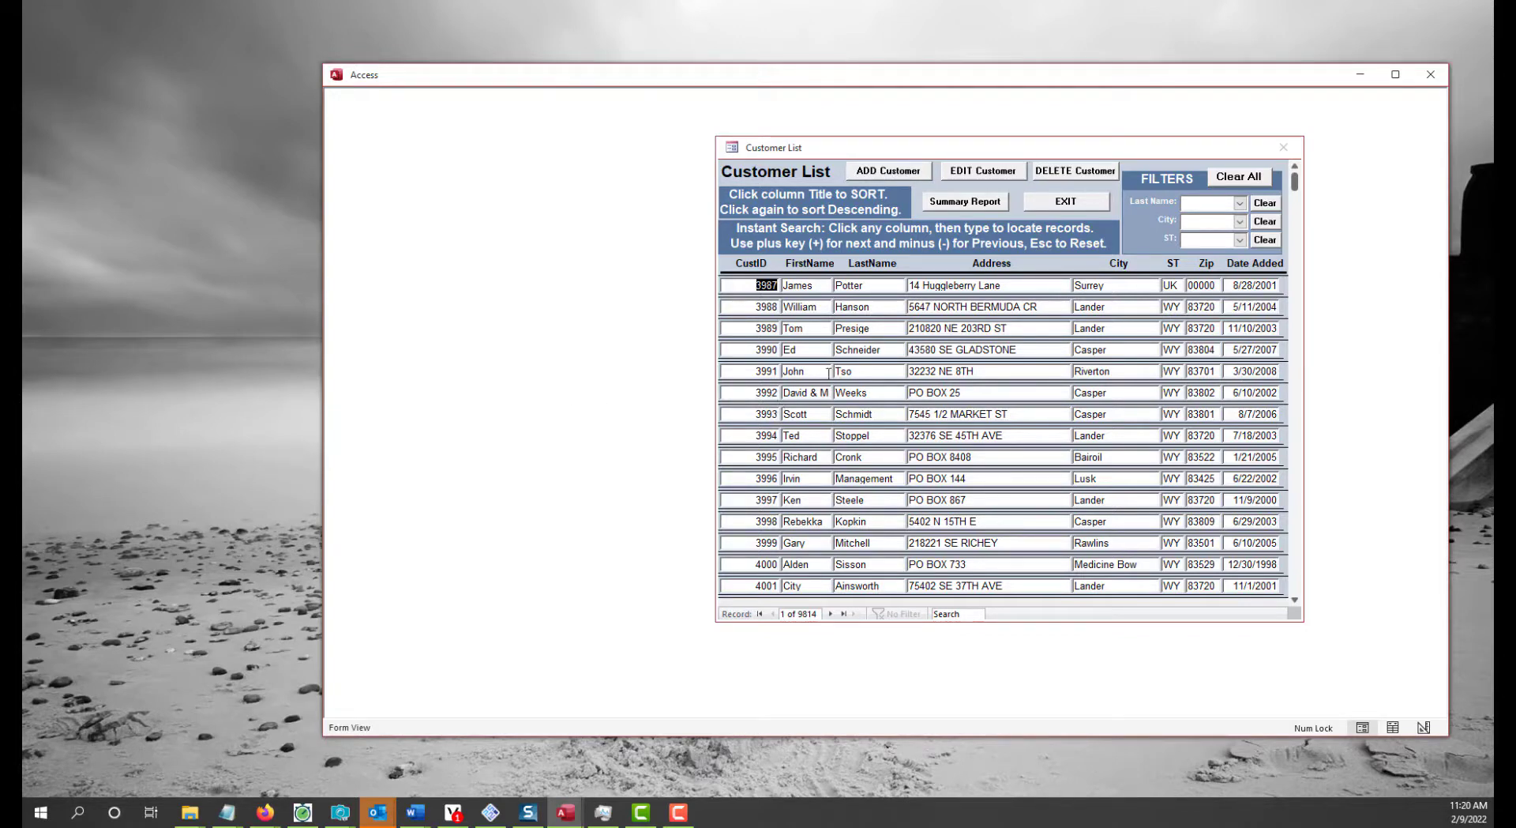
pyautogui.click(767, 371)
pyautogui.press('Down')
pyautogui.press('Down')
pyautogui.press('Down')
pyautogui.click(1239, 222)
pyautogui.click(1202, 333)
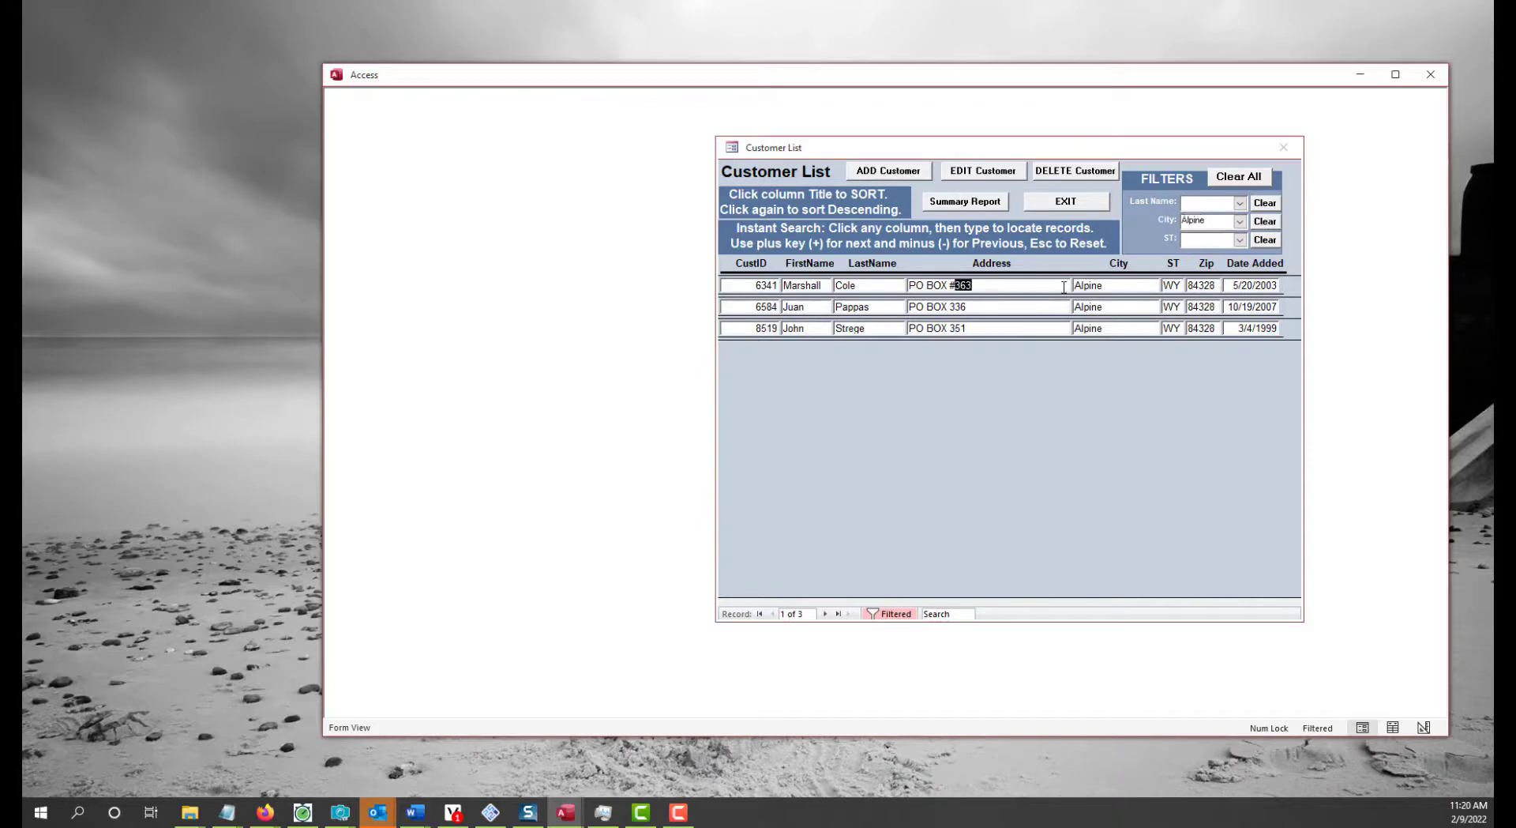
pyautogui.click(819, 285)
pyautogui.hotkey('shift', 'Tab')
# Step: Create the Customer Summary Report, then ask to exit the app
pyautogui.click(951, 205)
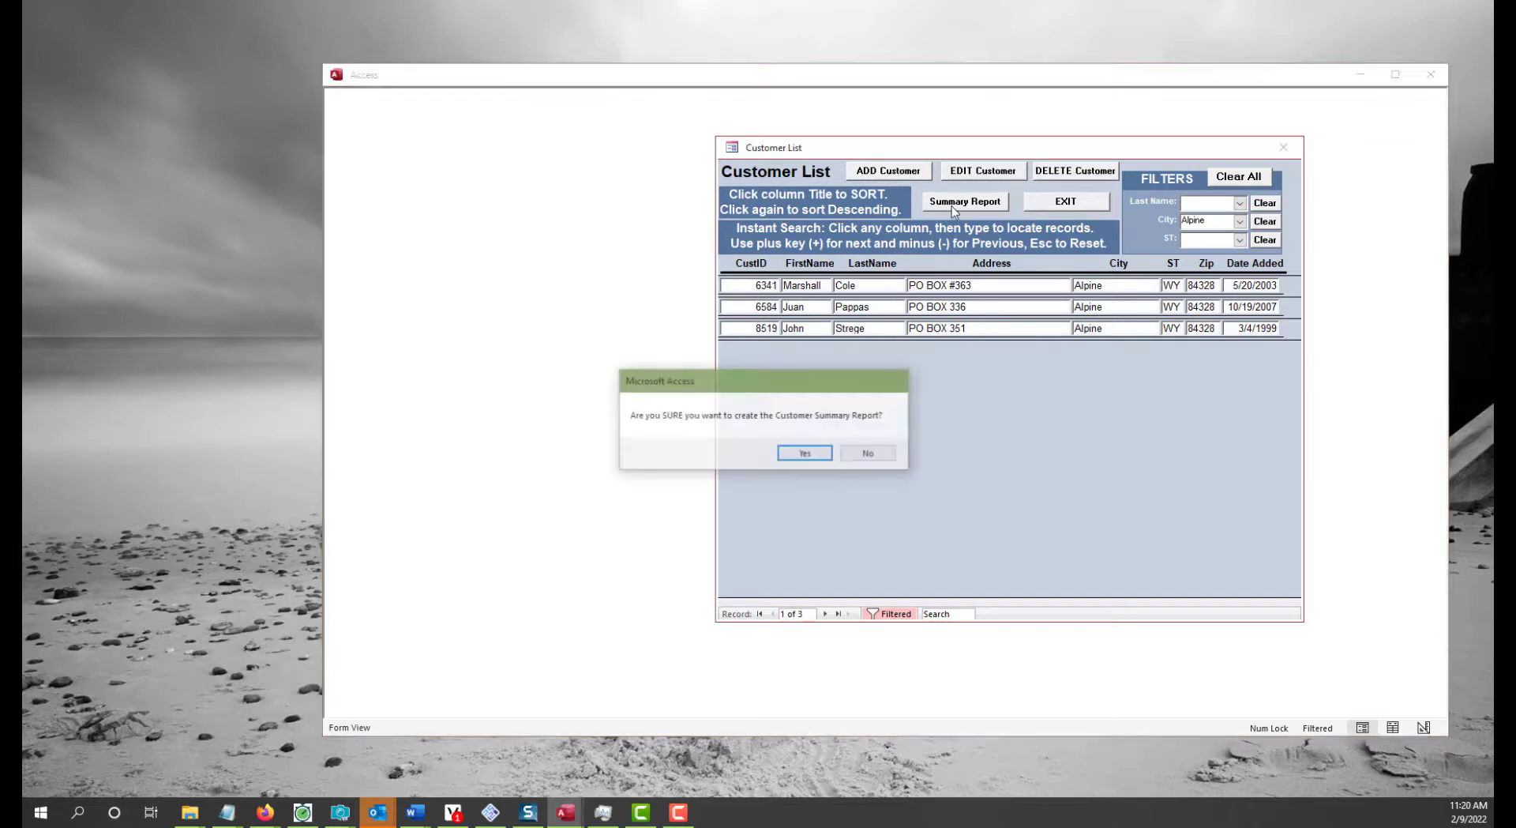
pyautogui.click(822, 453)
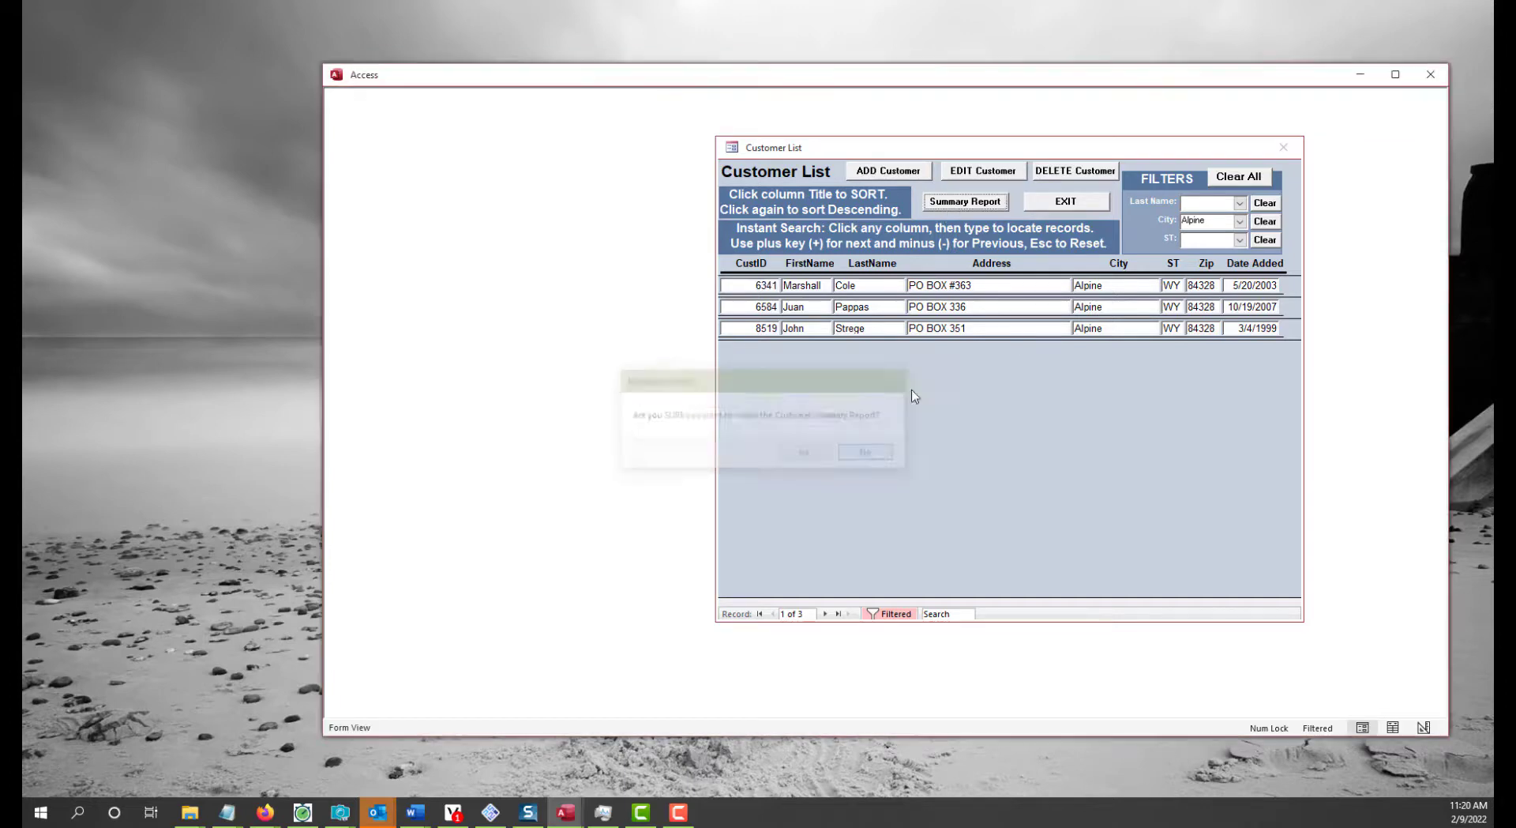
pyautogui.click(1051, 207)
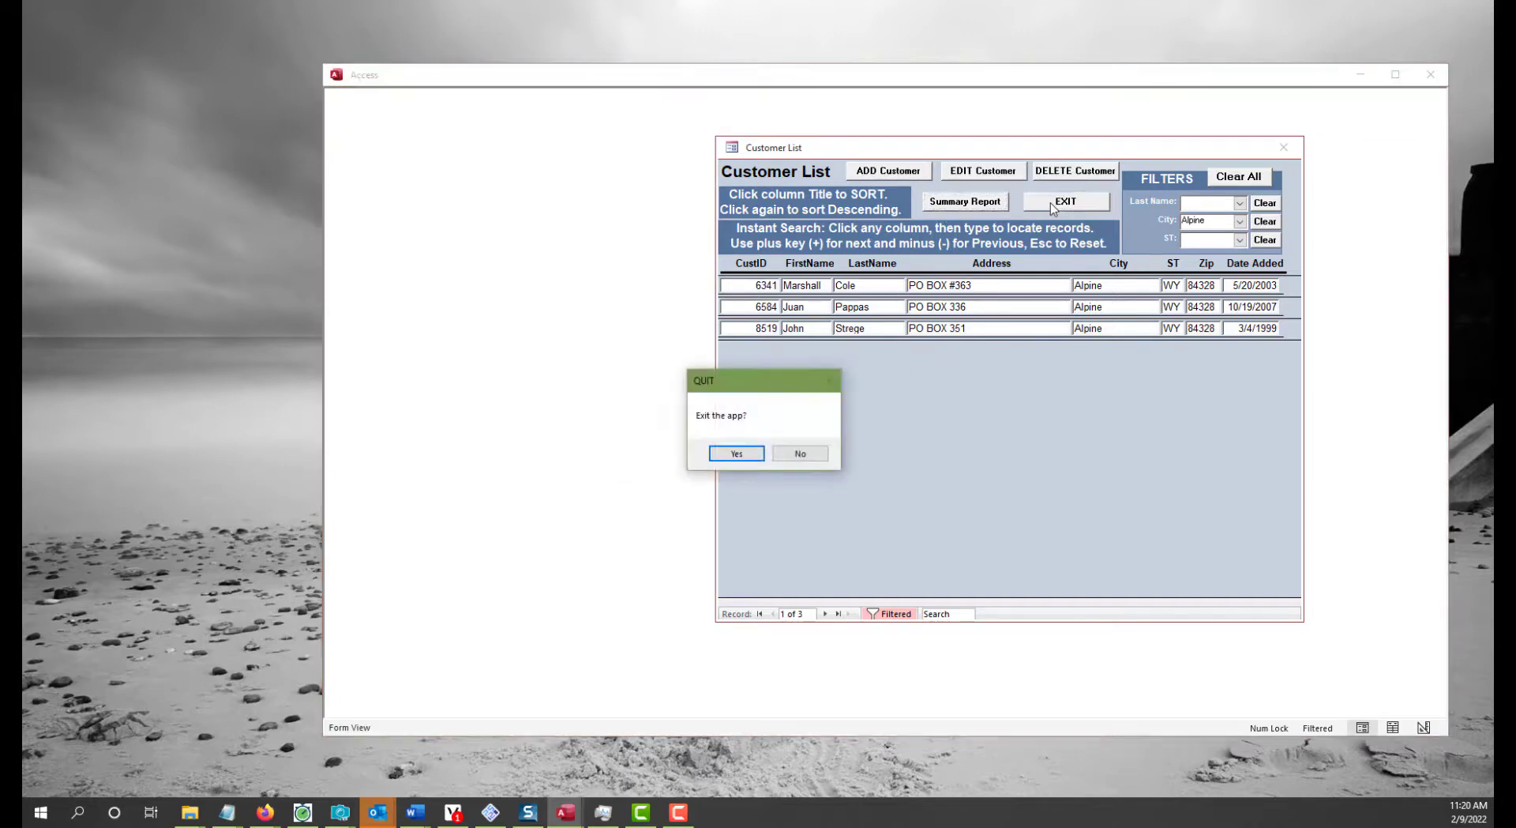
# Step: Confirm quitting Access and widen the TEST folder to show Test.laccdb's full details
pyautogui.click(736, 453)
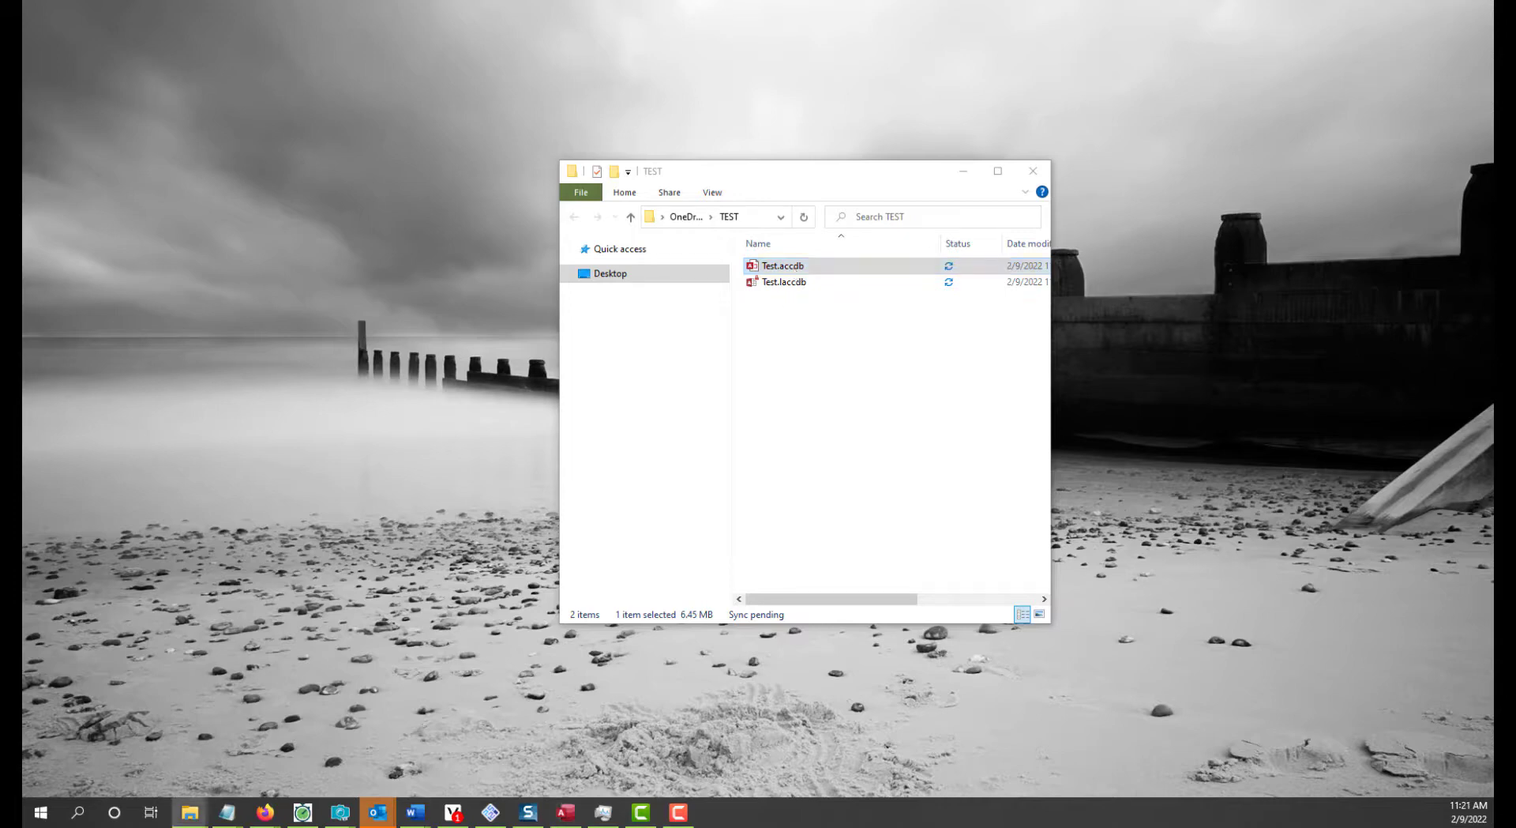
pyautogui.click(799, 284)
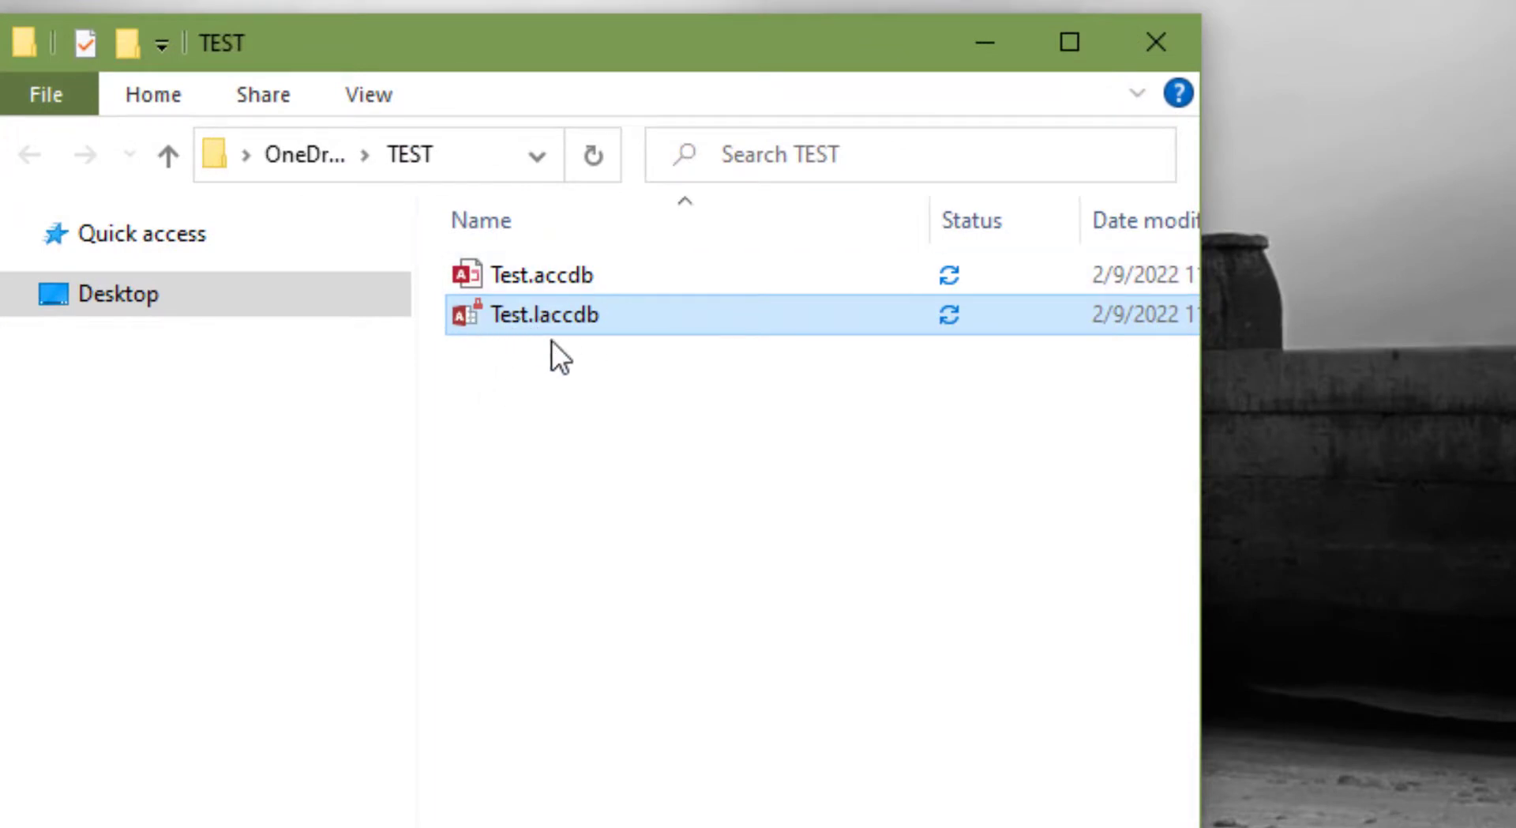
pyautogui.moveTo(520, 317)
pyautogui.moveTo(1199, 467); pyautogui.dragTo(1515, 481)
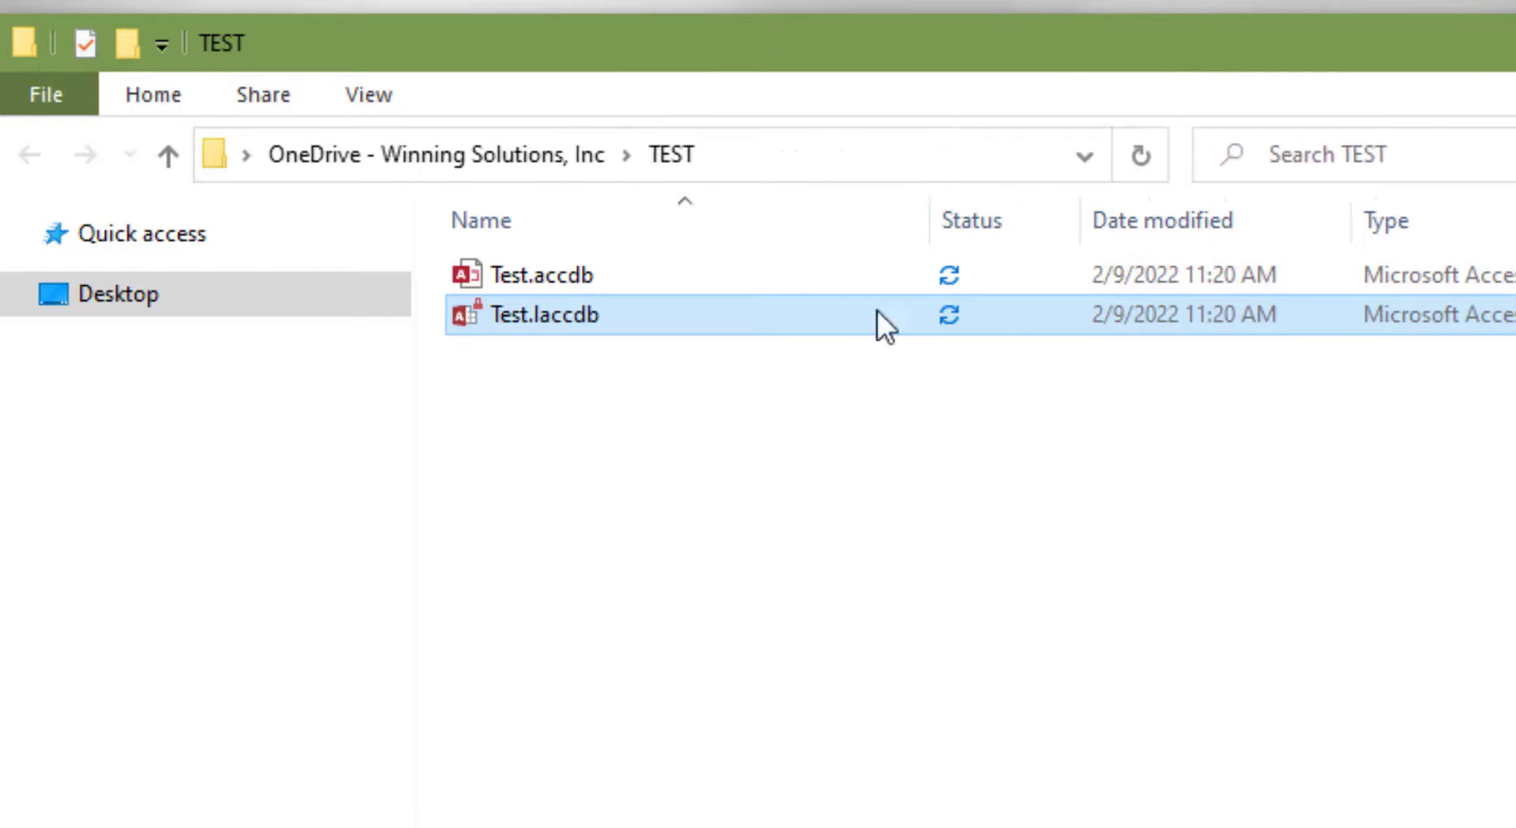
# Step: Reopen Test.accdb and select the lock file and database in the folder
pyautogui.doubleClick(556, 288)
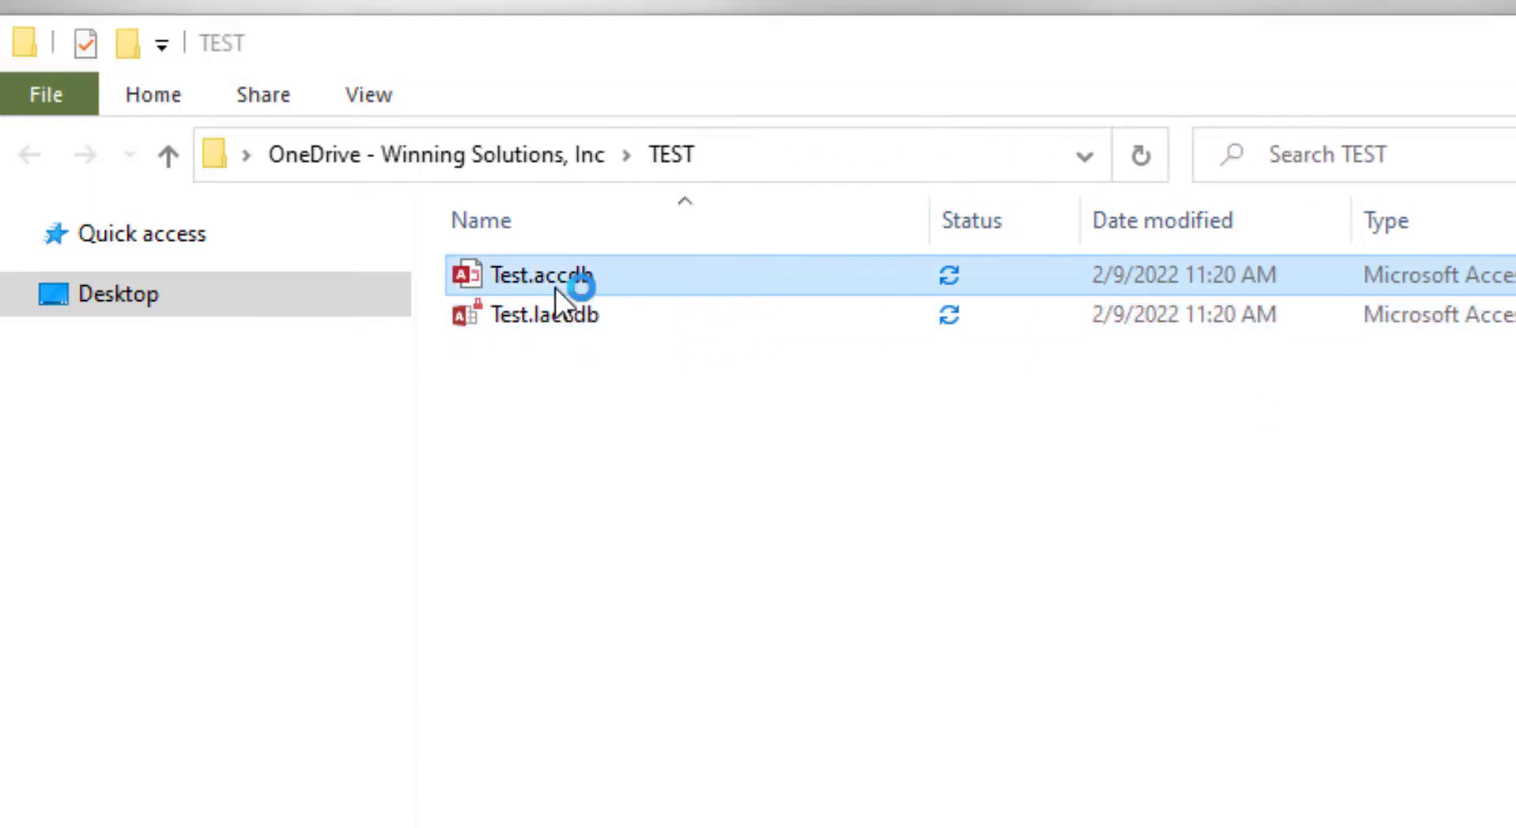
pyautogui.click(515, 316)
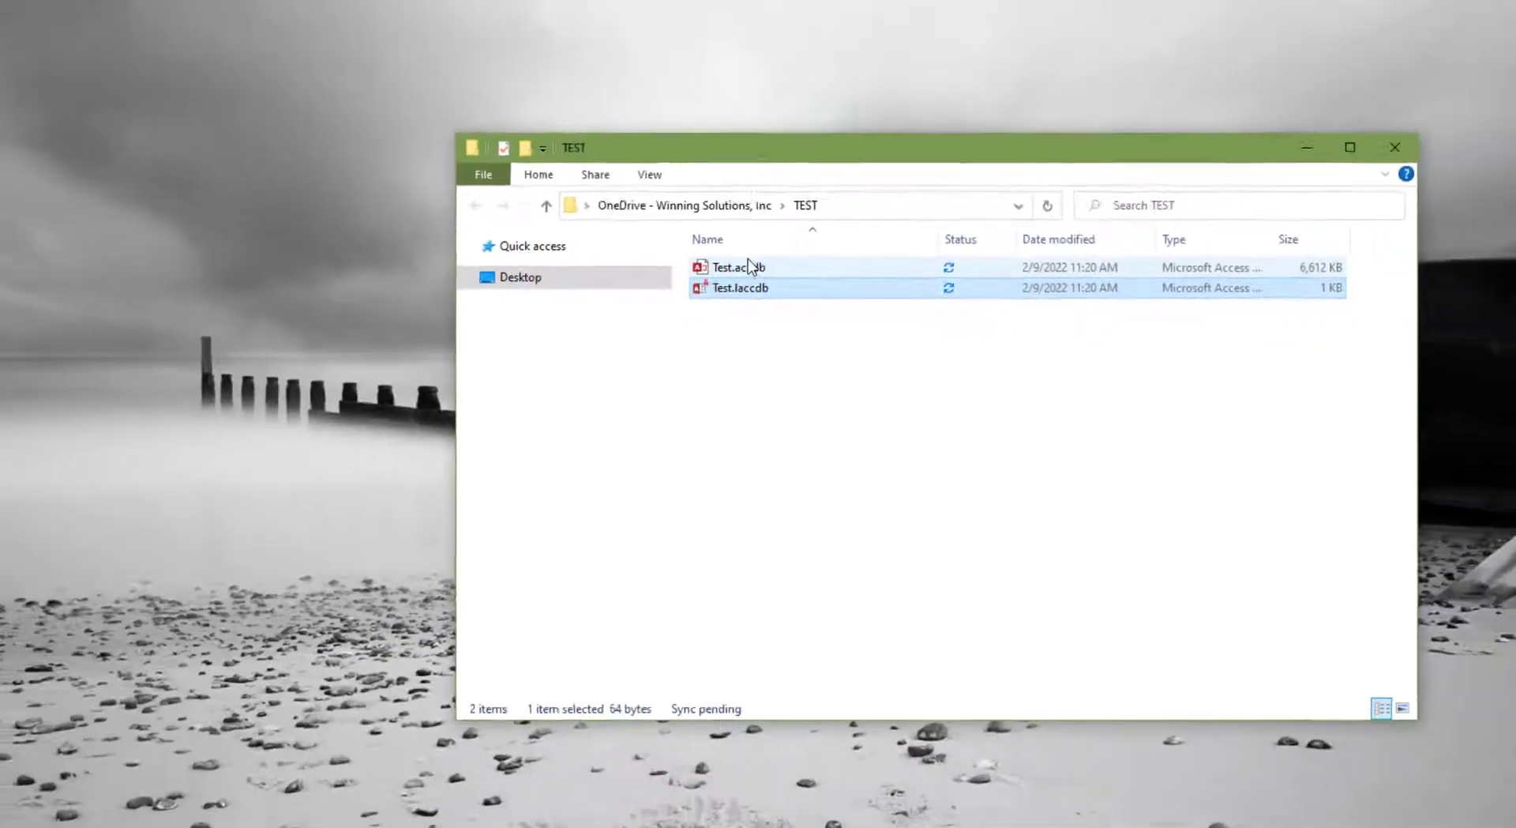
pyautogui.click(632, 272)
pyautogui.doubleClick(792, 265)
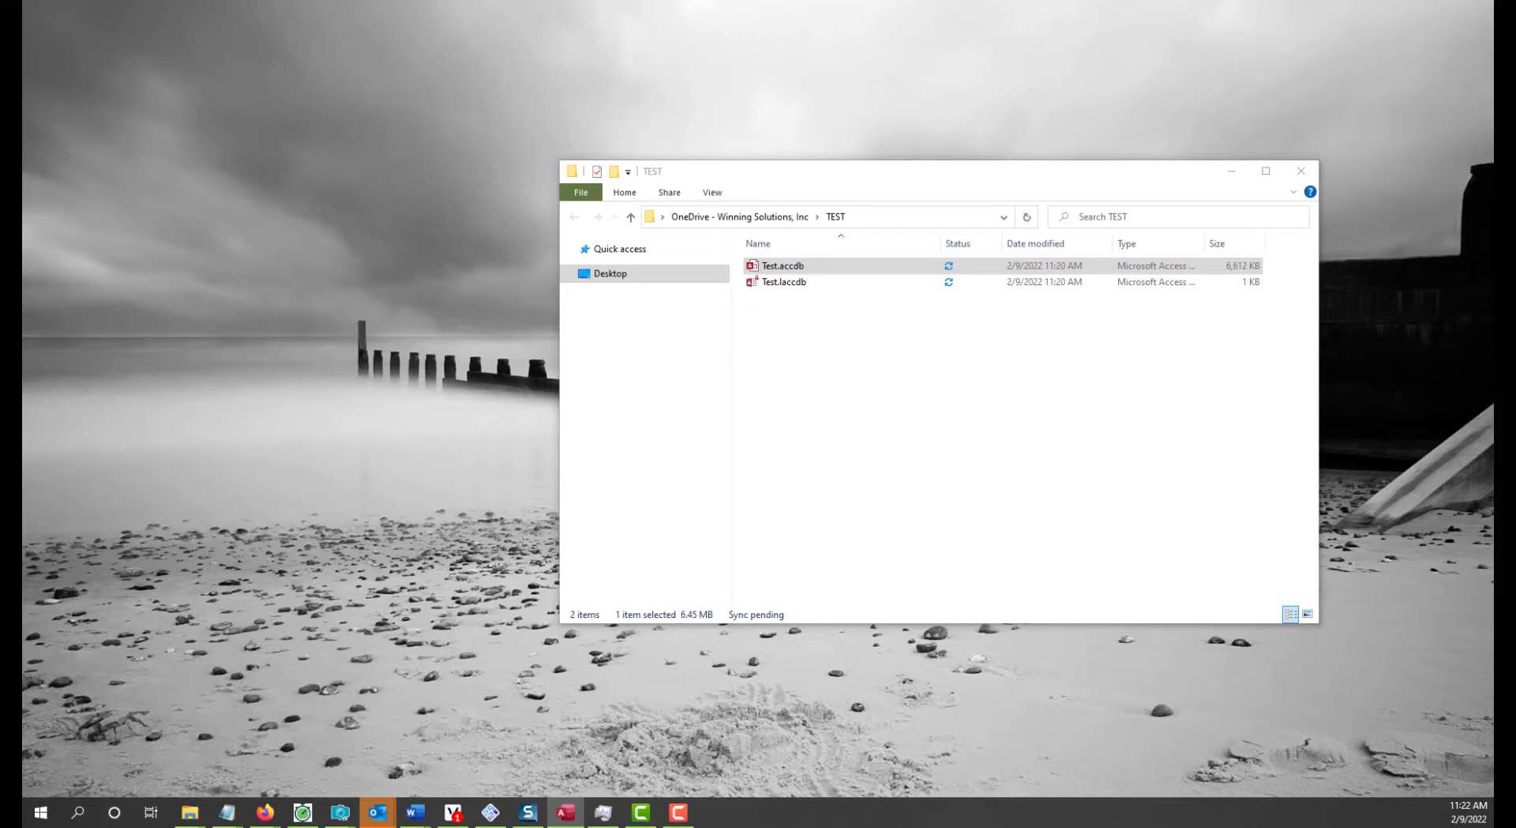
# Step: Restore Task Manager and locate the Microsoft Access (32 bit) and ClientsAndTasks processes
pyautogui.click(603, 812)
pyautogui.moveTo(322, 441); pyautogui.dragTo(758, 57)
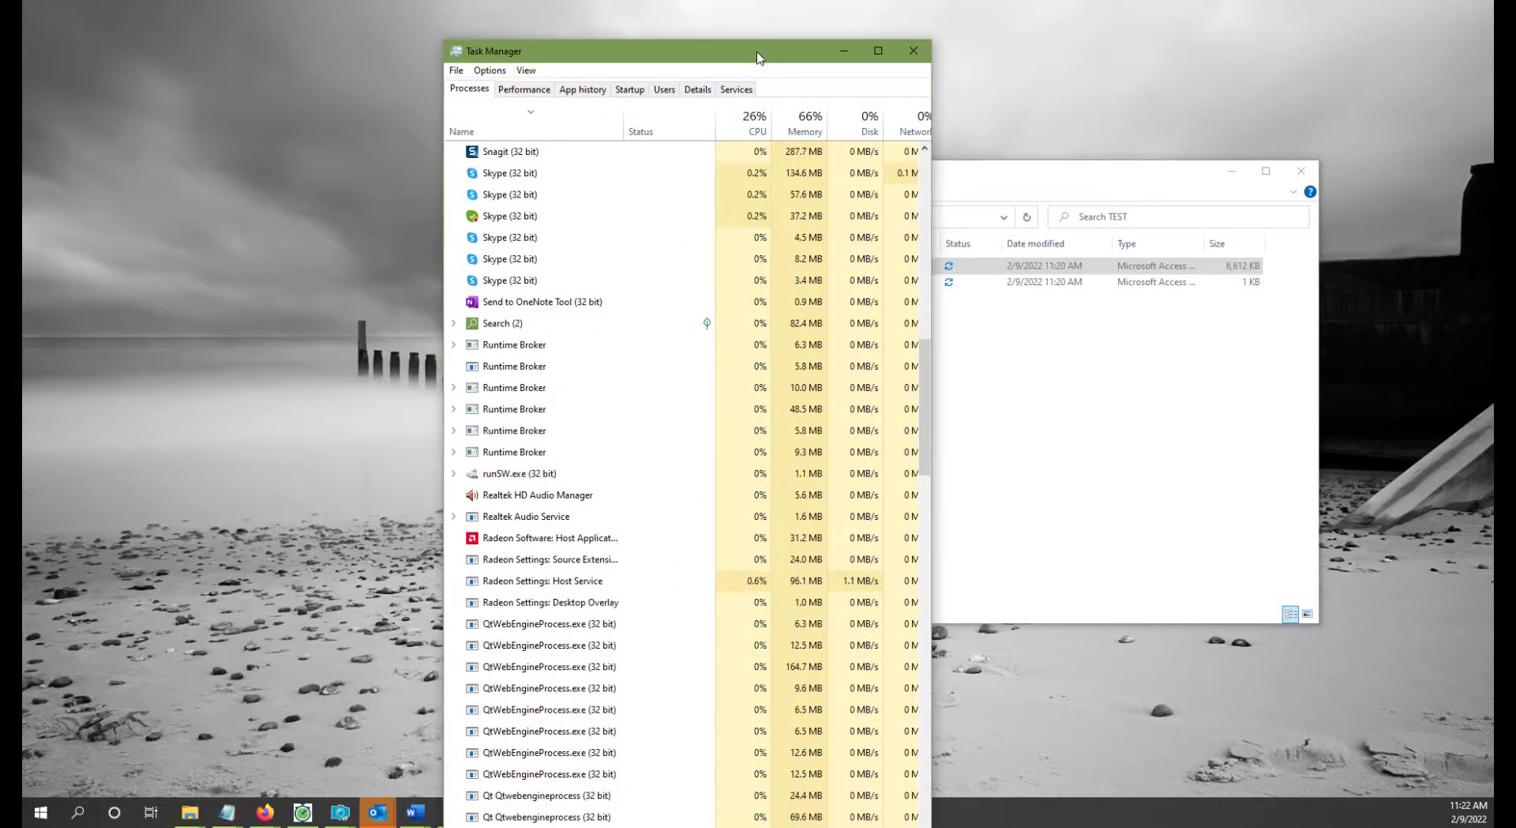
pyautogui.scroll(-10, 810, 521)
pyautogui.scroll(-2, 811, 527)
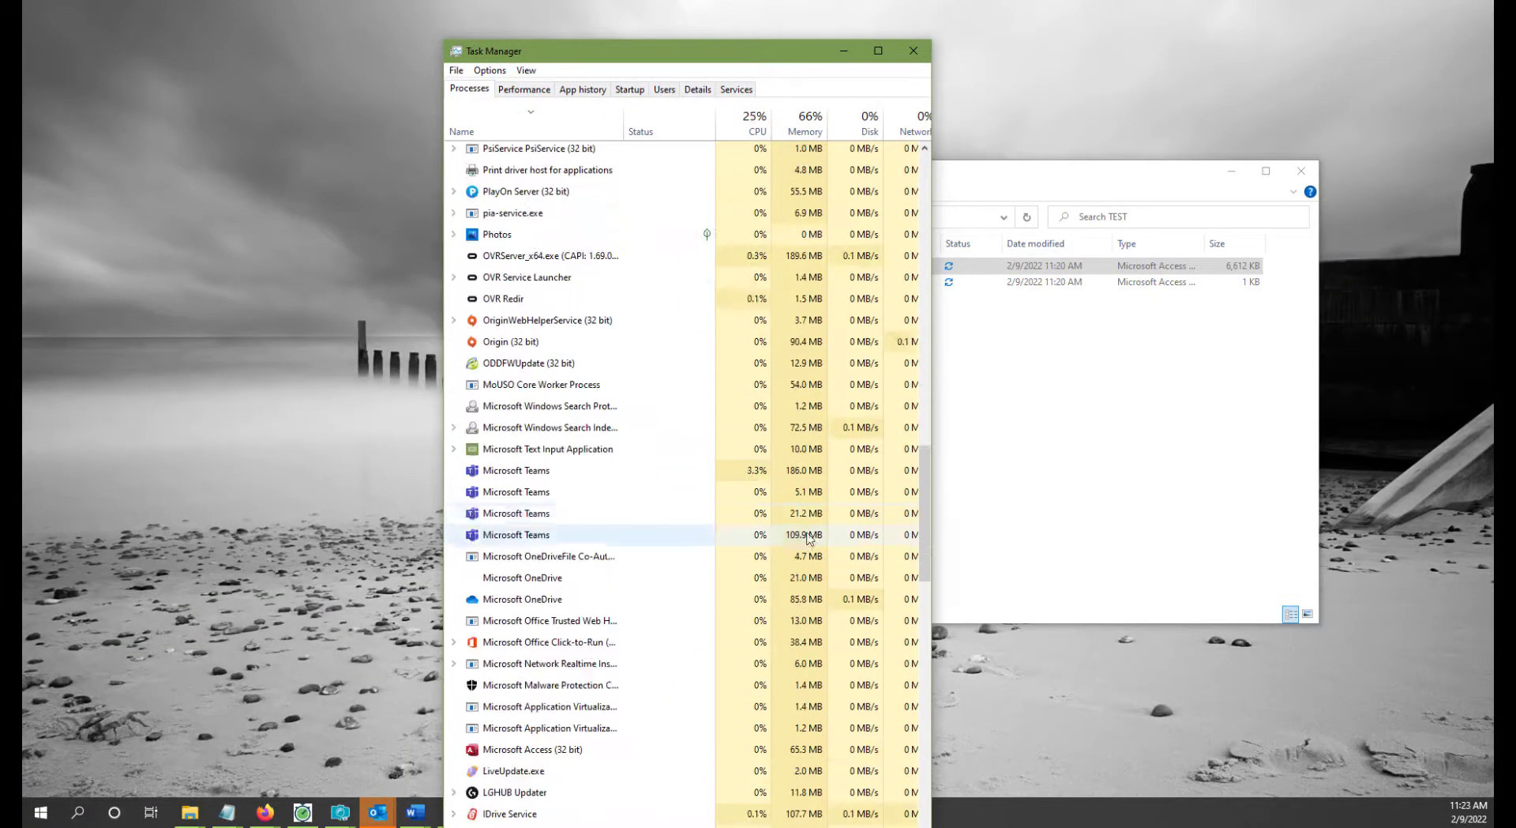
pyautogui.click(531, 614)
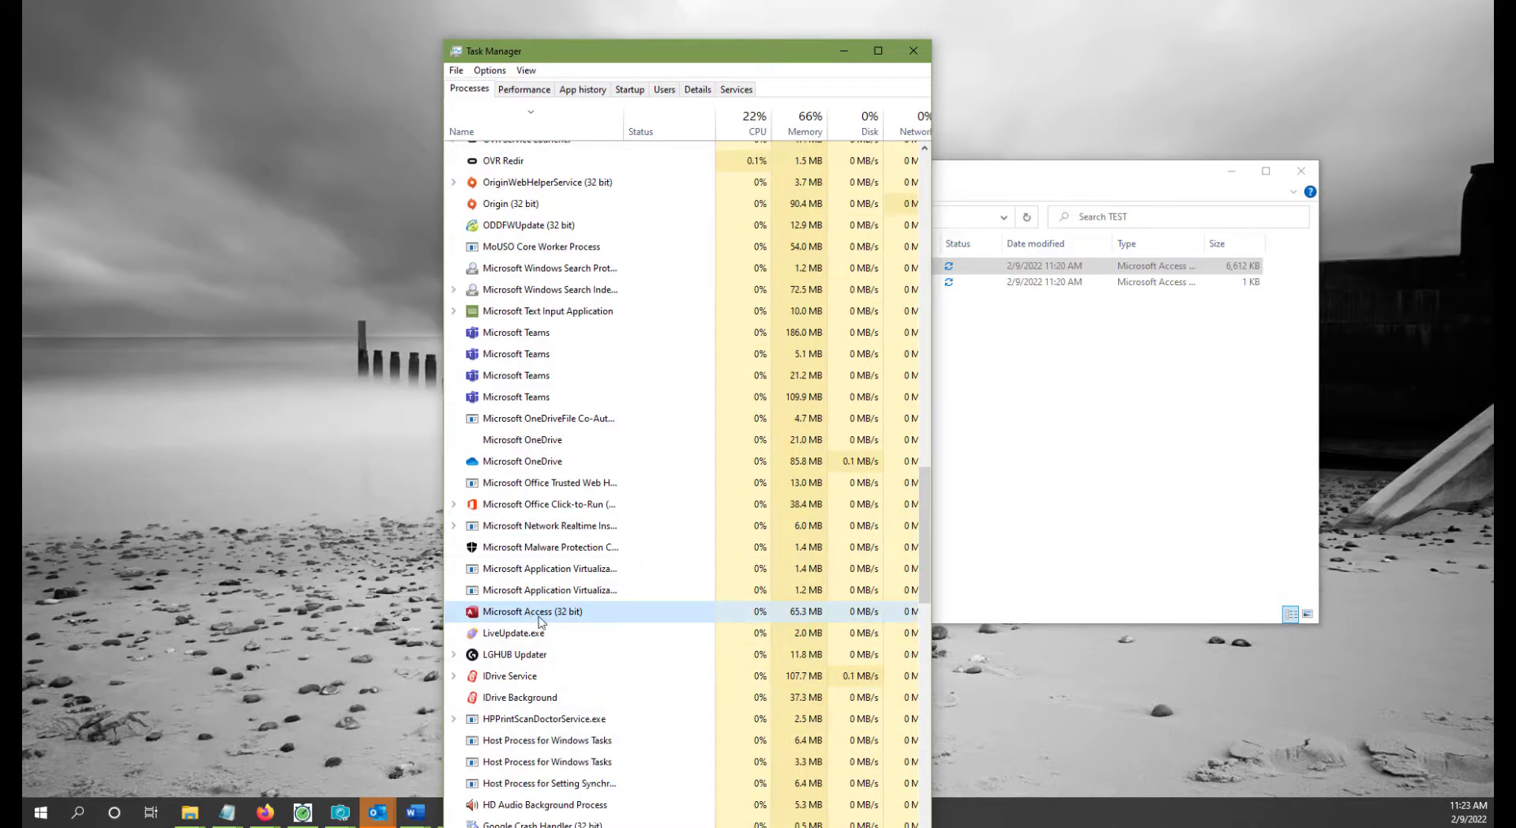
pyautogui.scroll(10, 664, 556)
pyautogui.scroll(15, 653, 445)
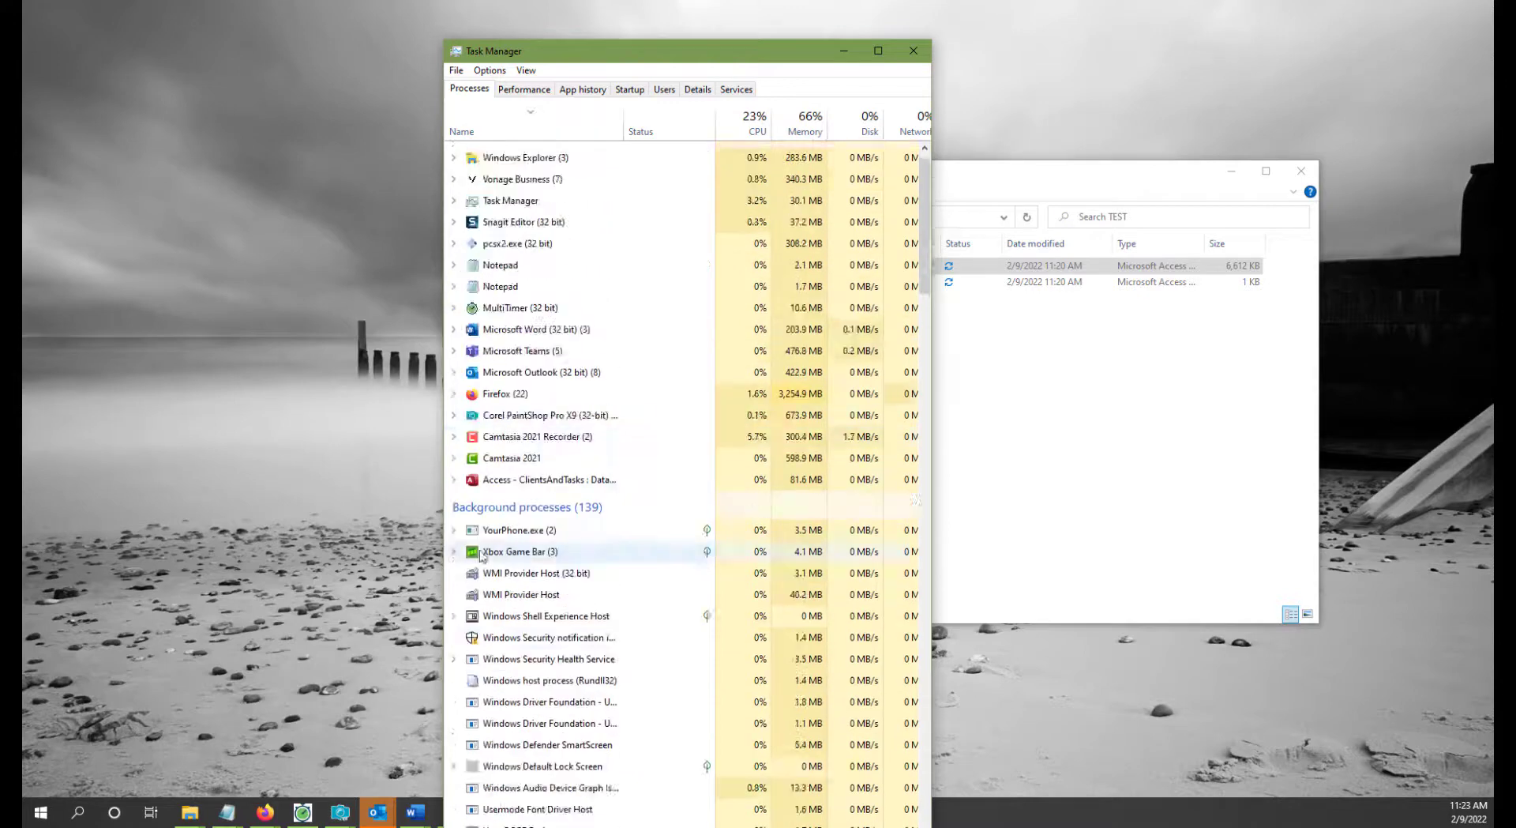
pyautogui.scroll(1, 505, 285)
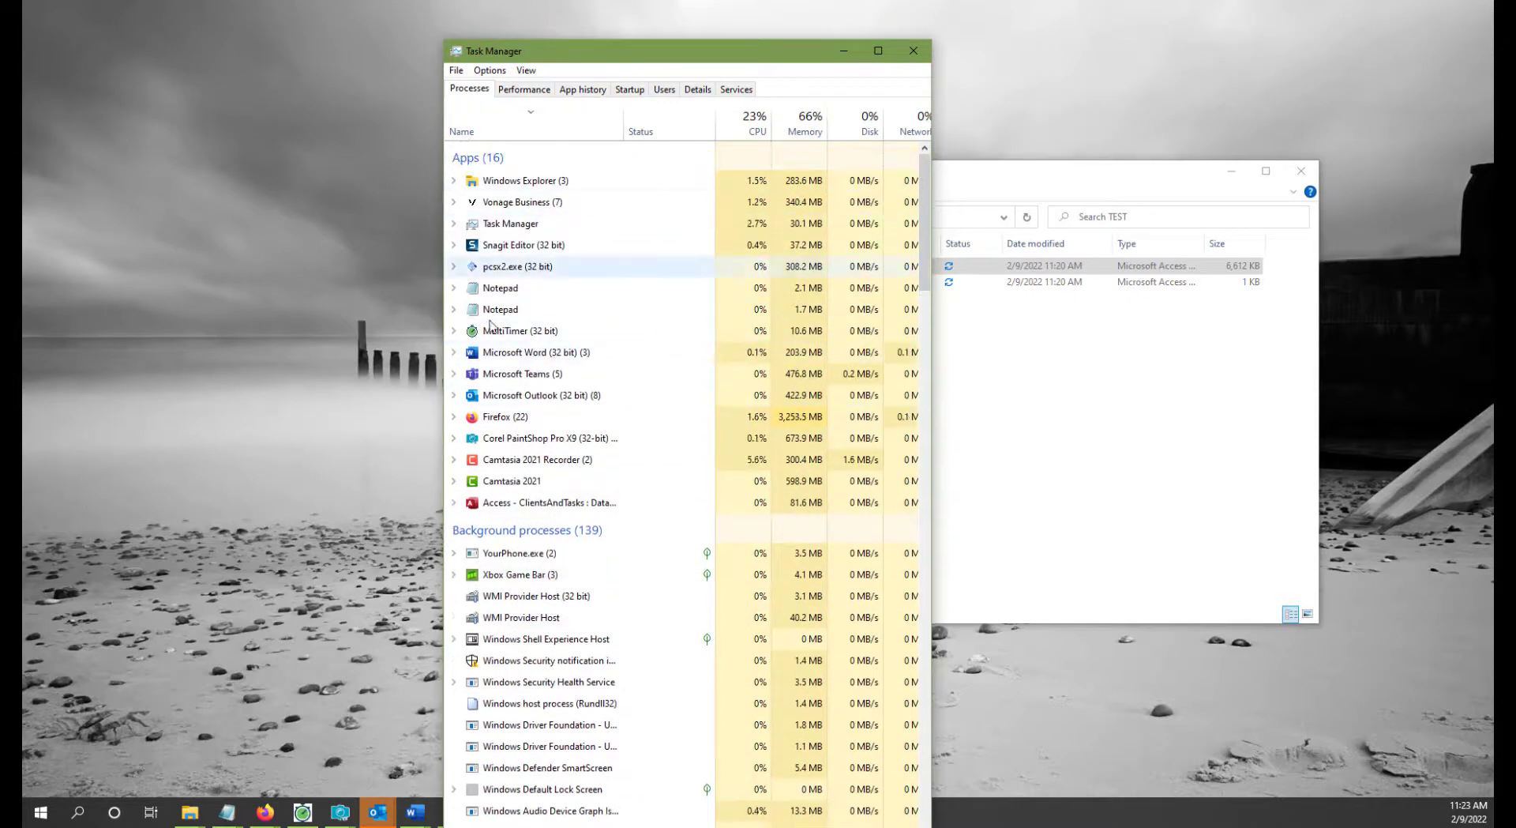
pyautogui.click(535, 511)
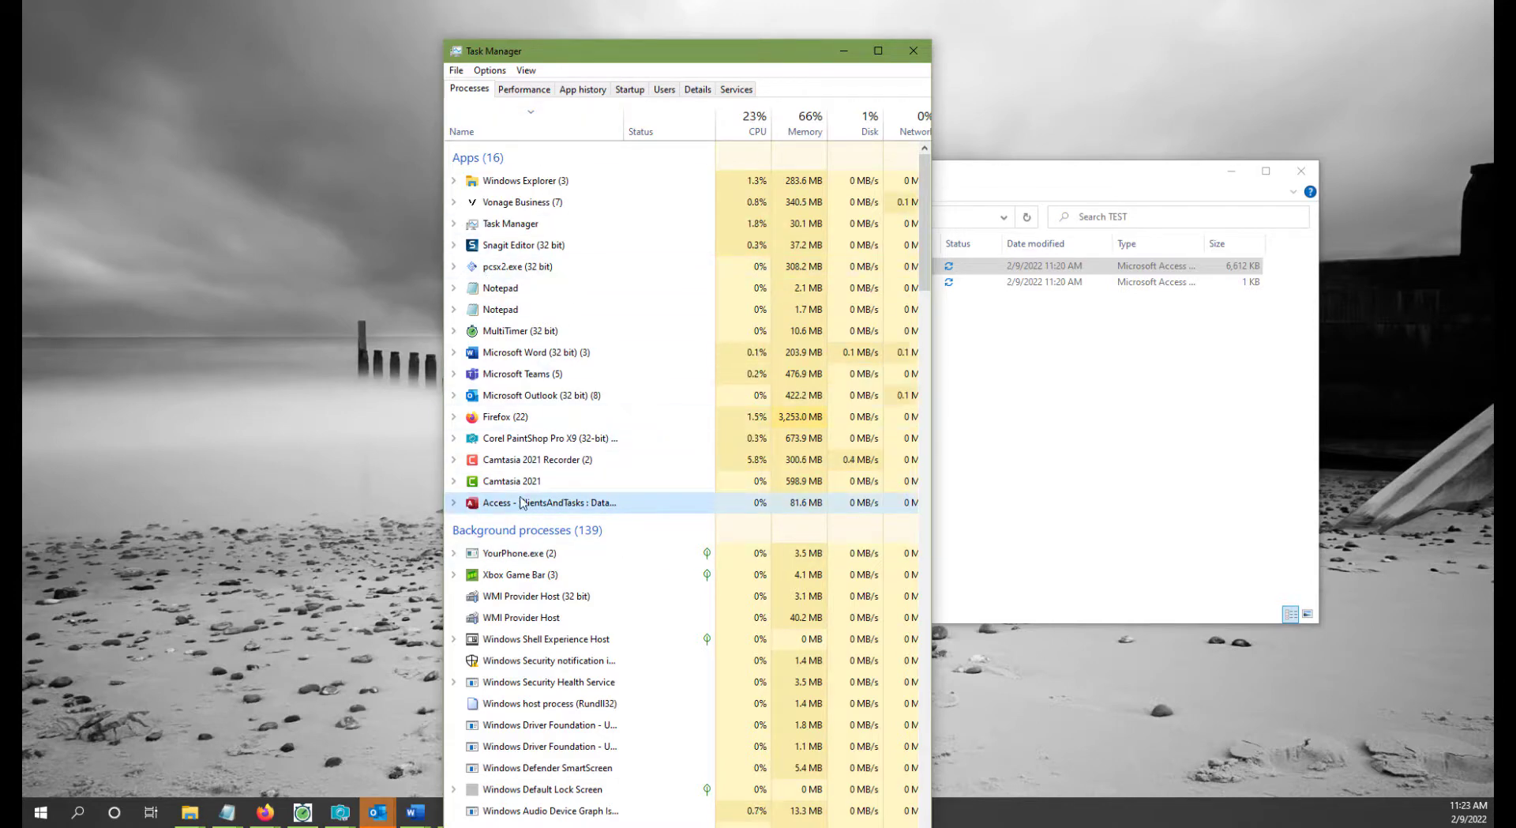
pyautogui.scroll(-20, 679, 671)
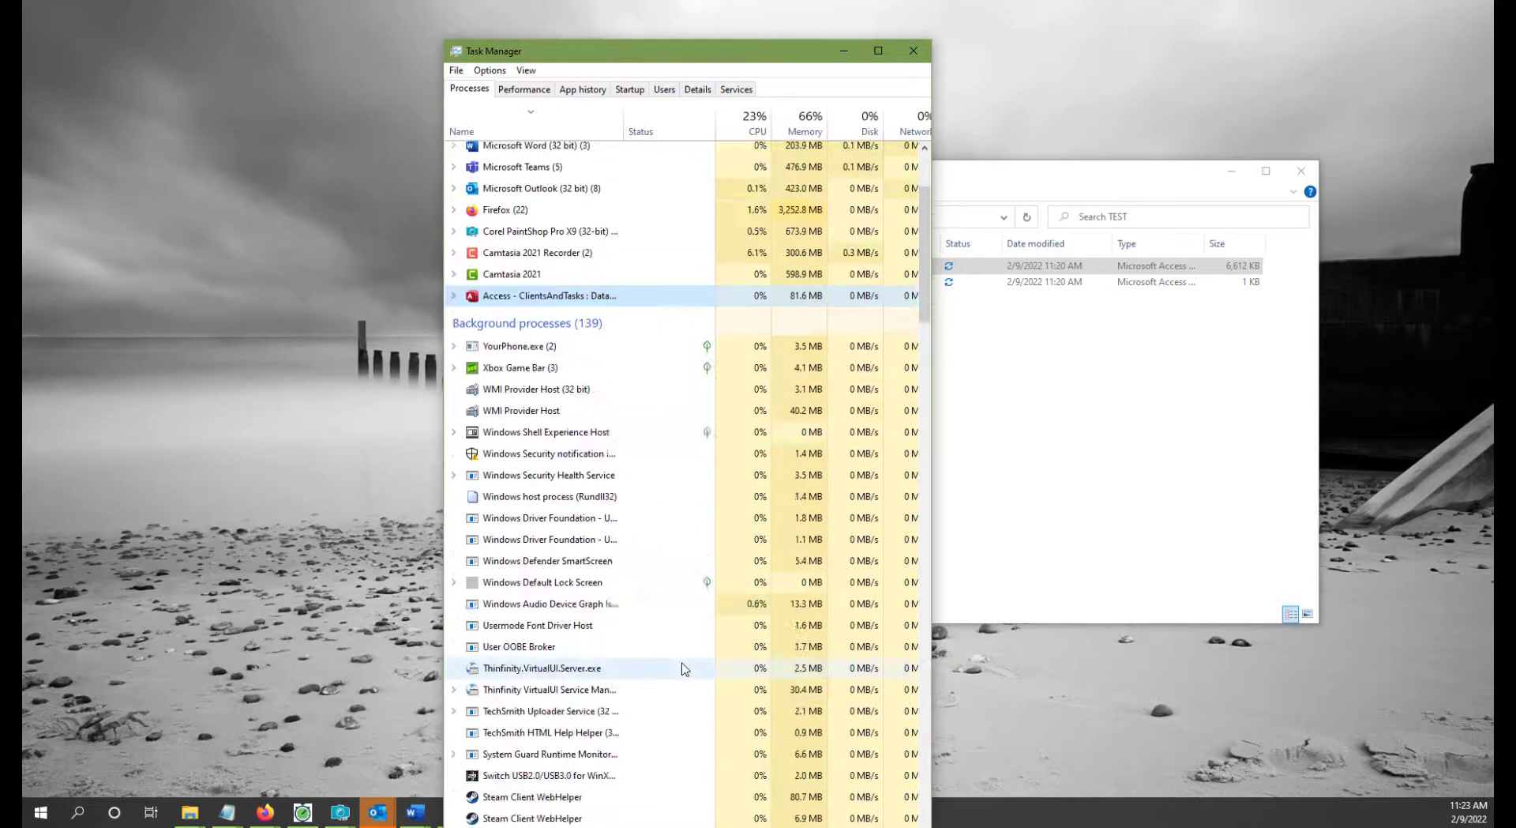
pyautogui.scroll(-12, 679, 725)
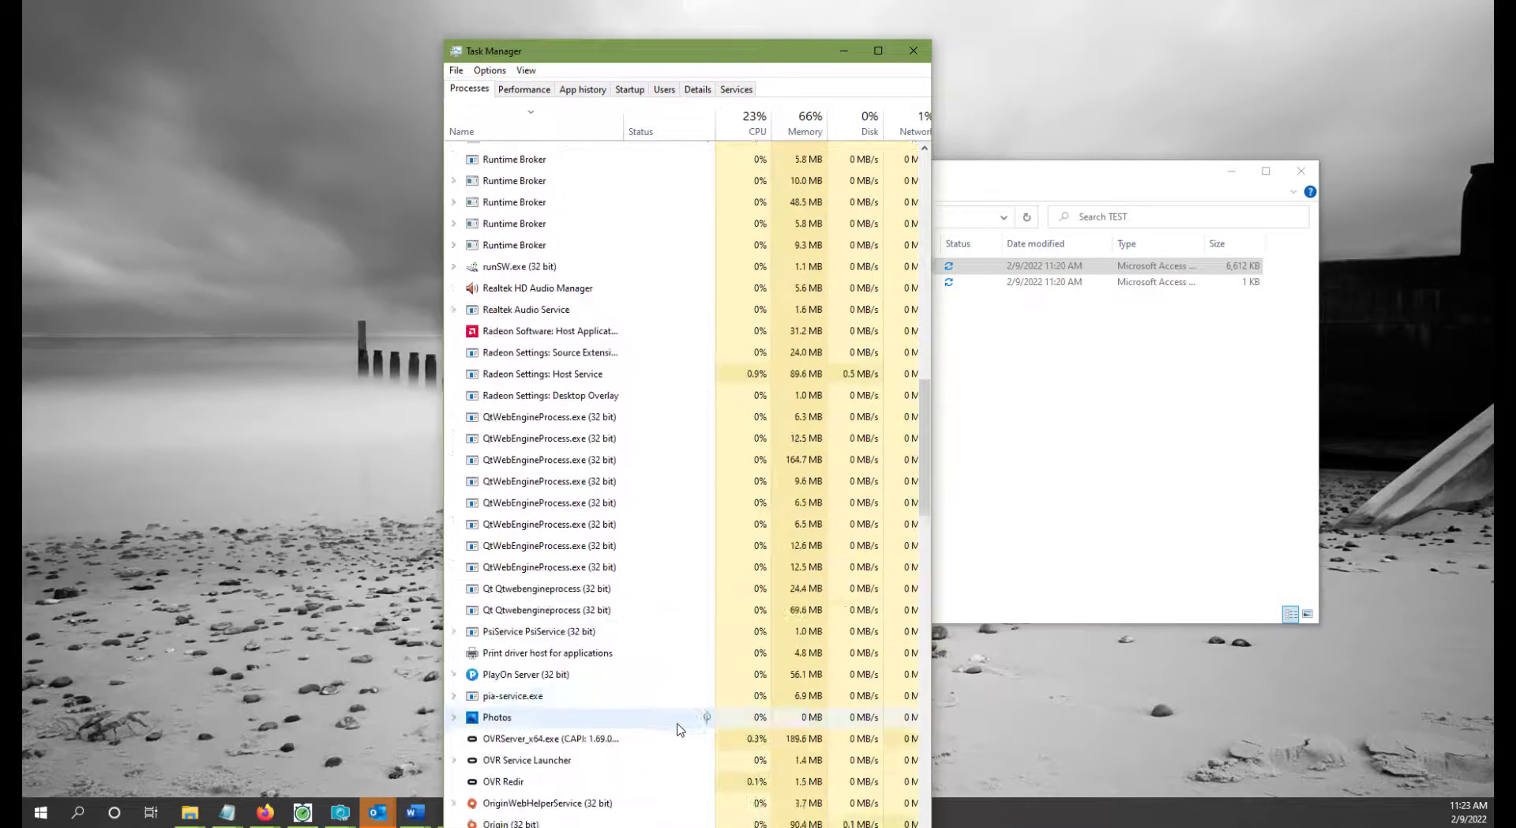
pyautogui.click(1135, 489)
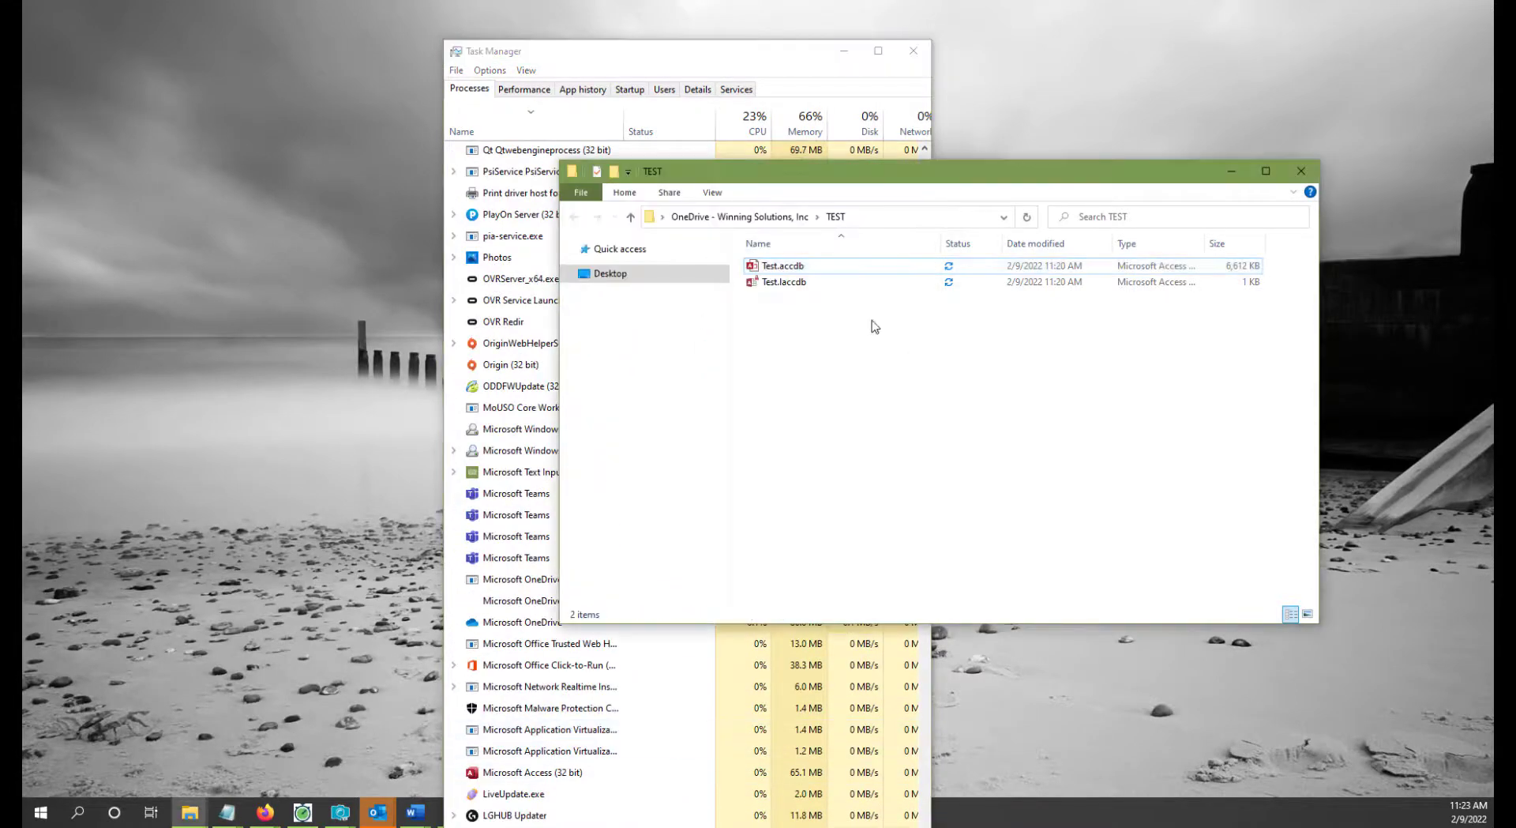
pyautogui.click(805, 286)
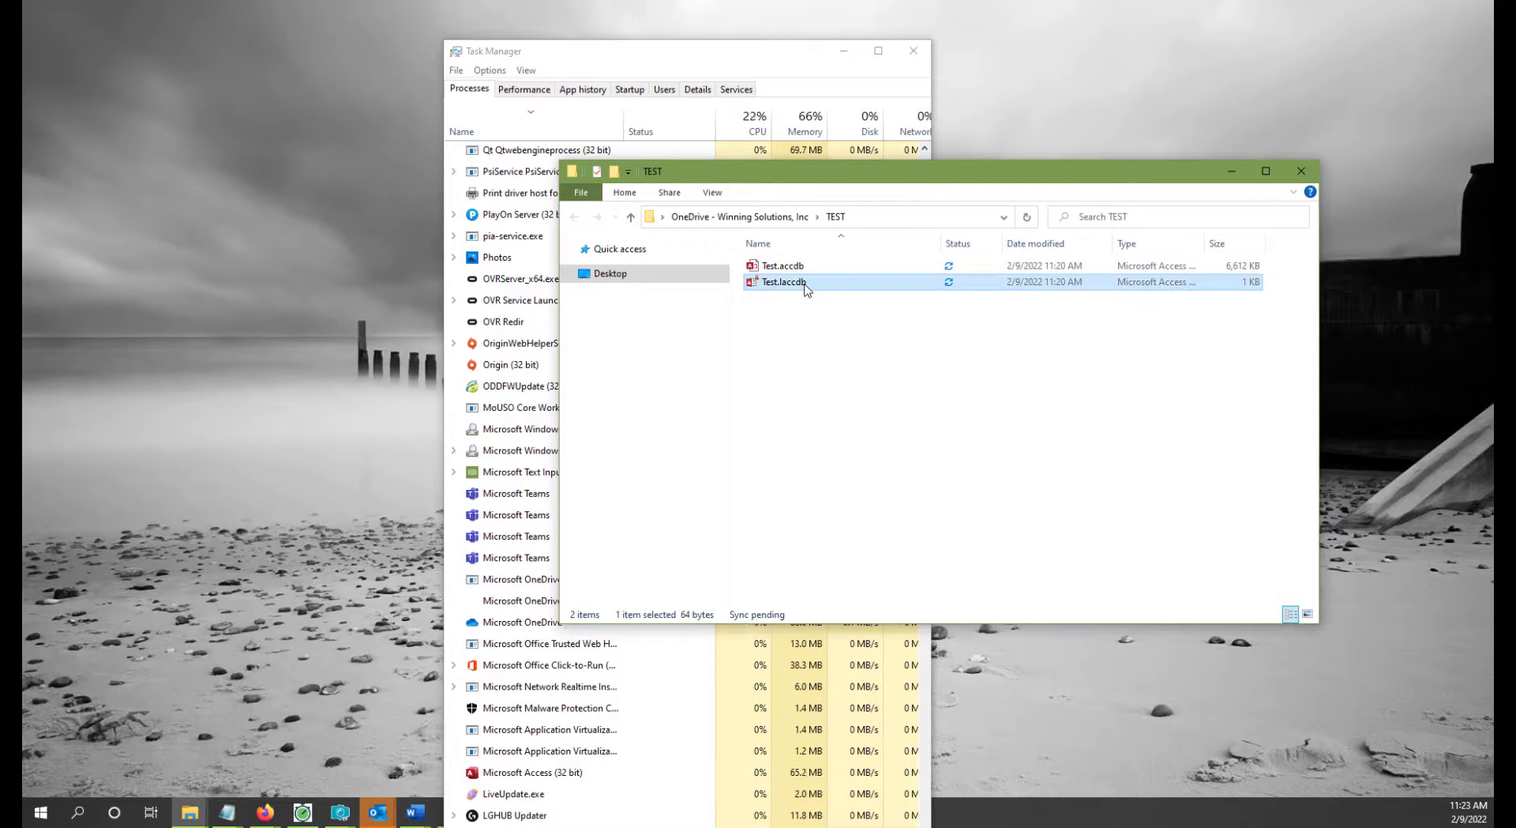
pyautogui.press('Delete')
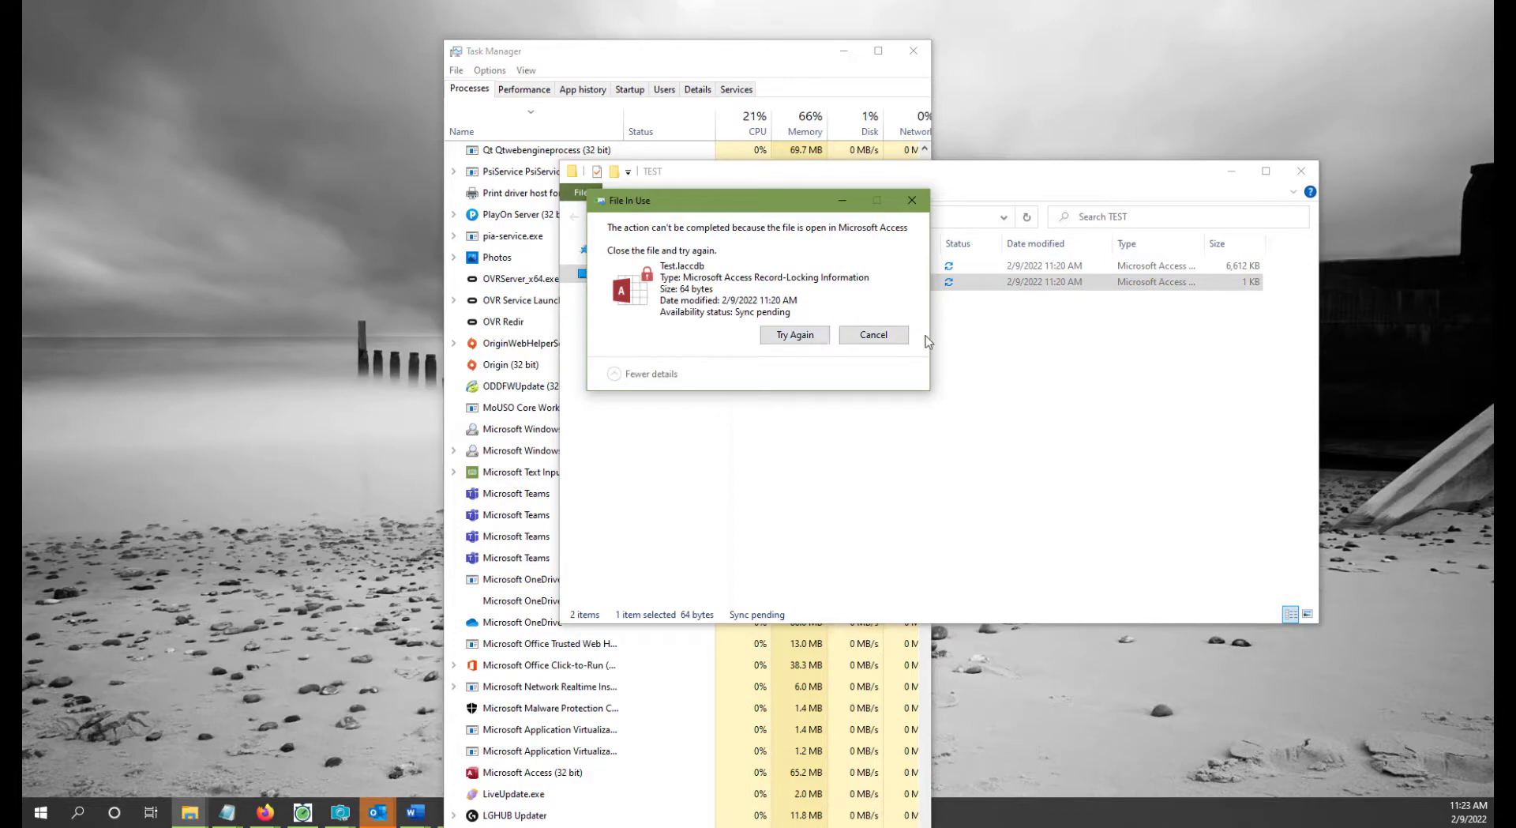
pyautogui.click(875, 336)
pyautogui.scroll(-3, 695, 742)
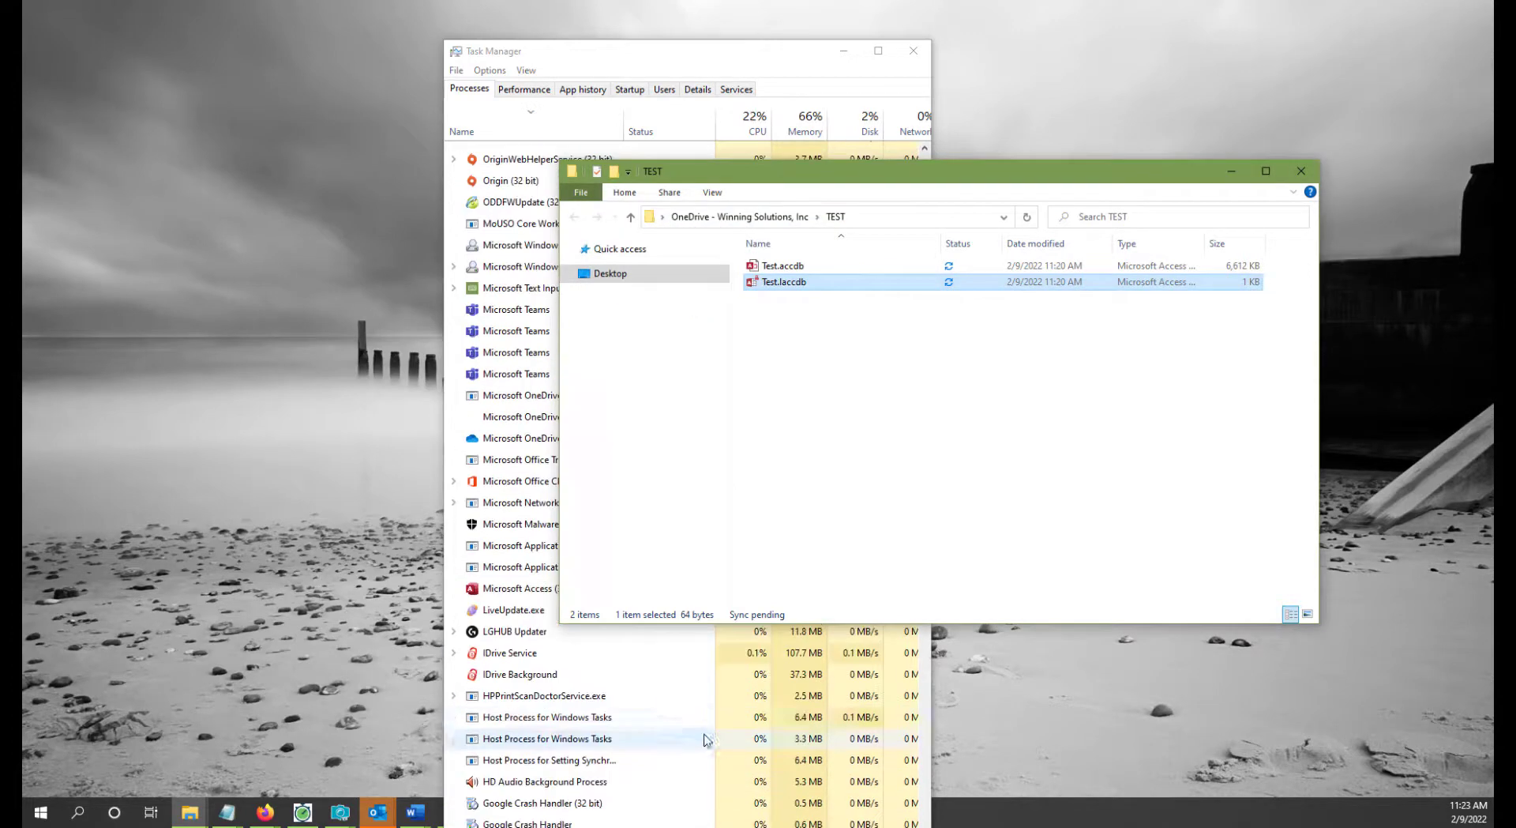
# Step: End task on the Microsoft Access (32 bit) process from its right-click menu
pyautogui.click(514, 594)
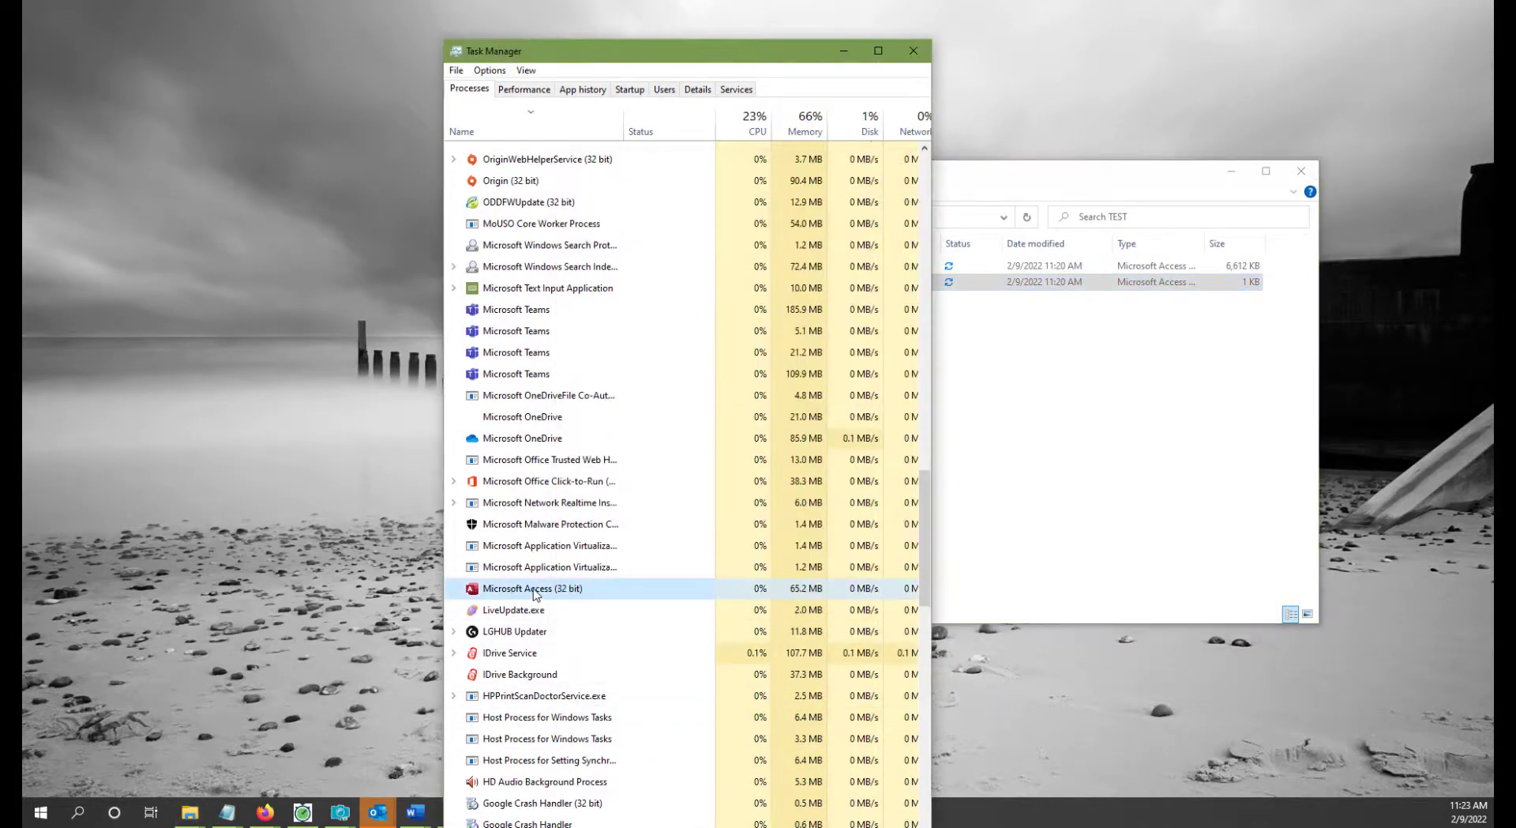
pyautogui.rightClick(534, 593)
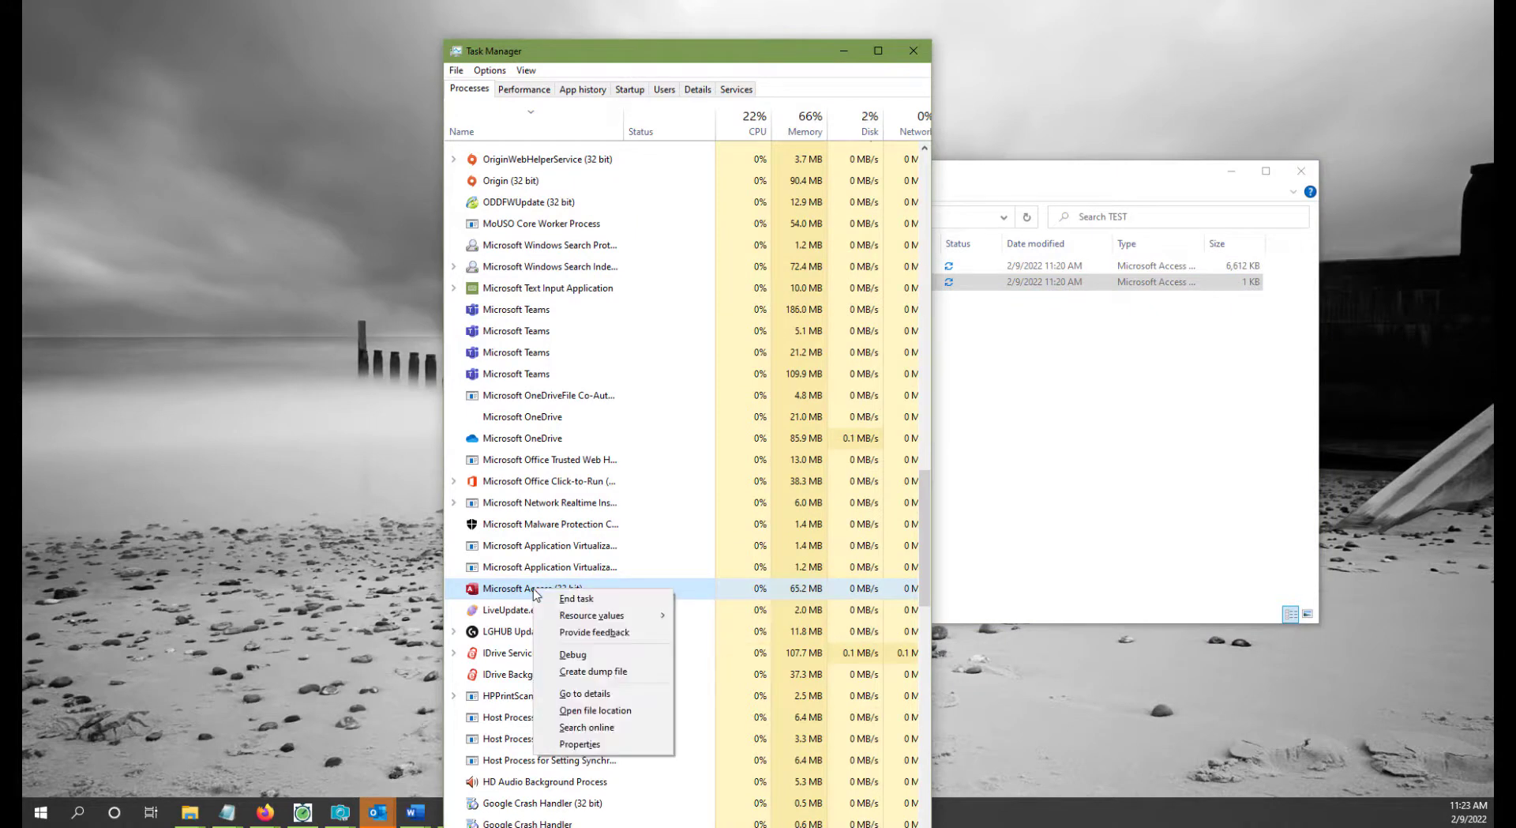
pyautogui.click(619, 599)
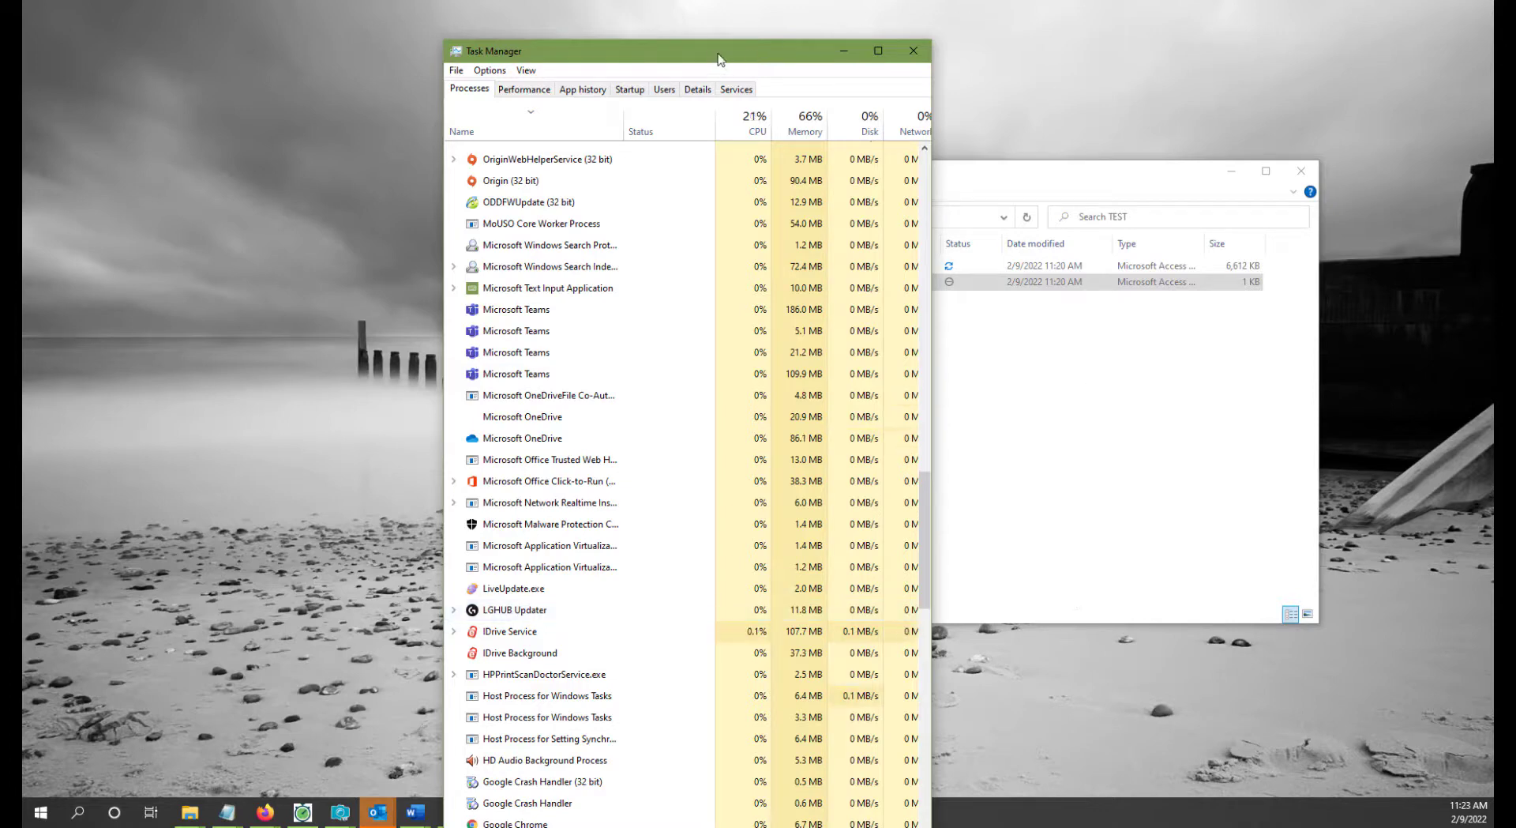
# Step: Delete Test.laccdb from the TEST folder, then minimise Task Manager
pyautogui.moveTo(718, 60); pyautogui.dragTo(350, 24)
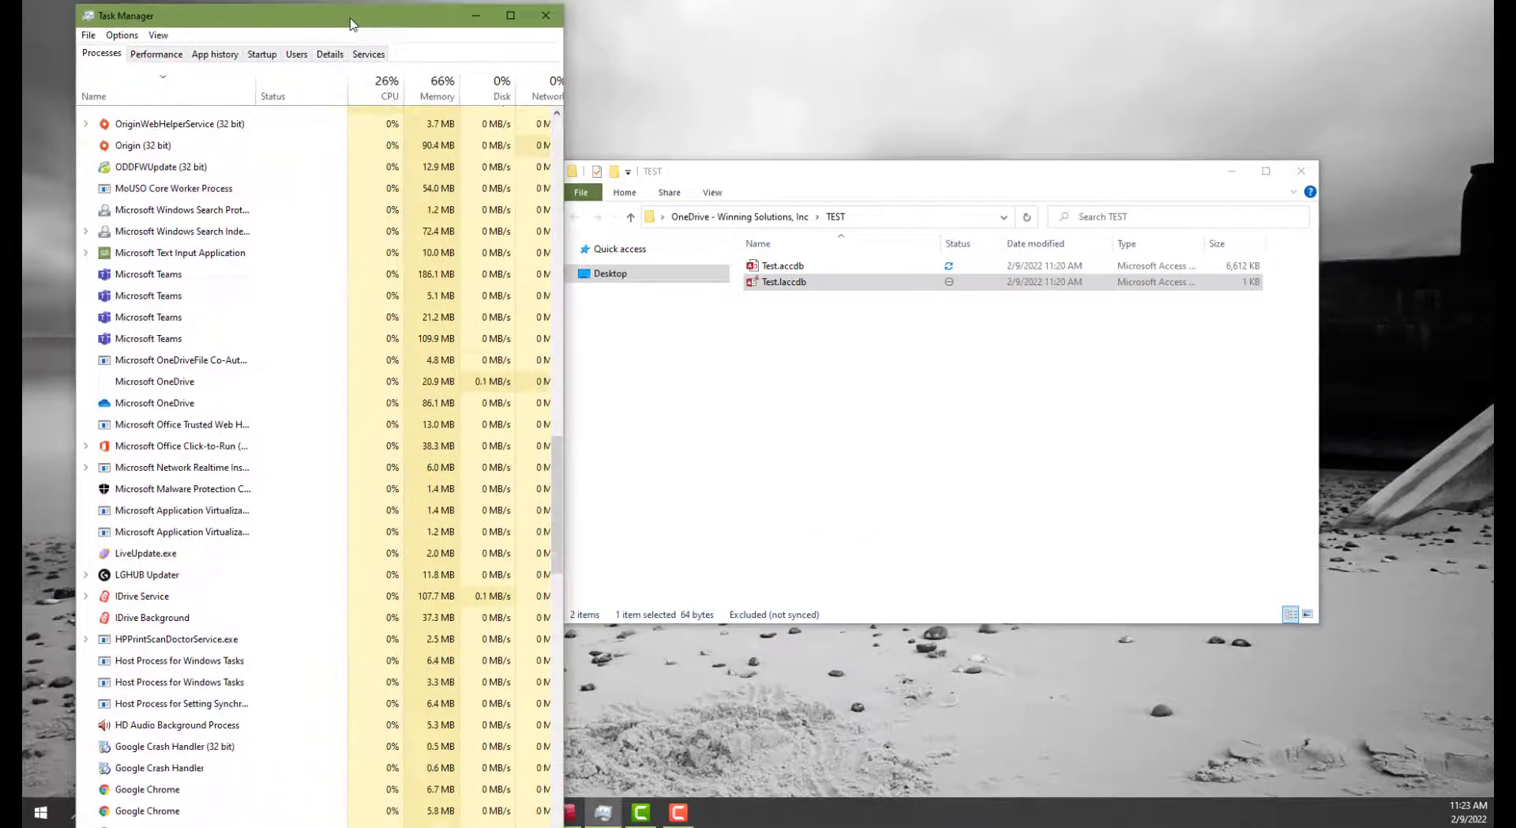
pyautogui.click(833, 324)
pyautogui.click(817, 282)
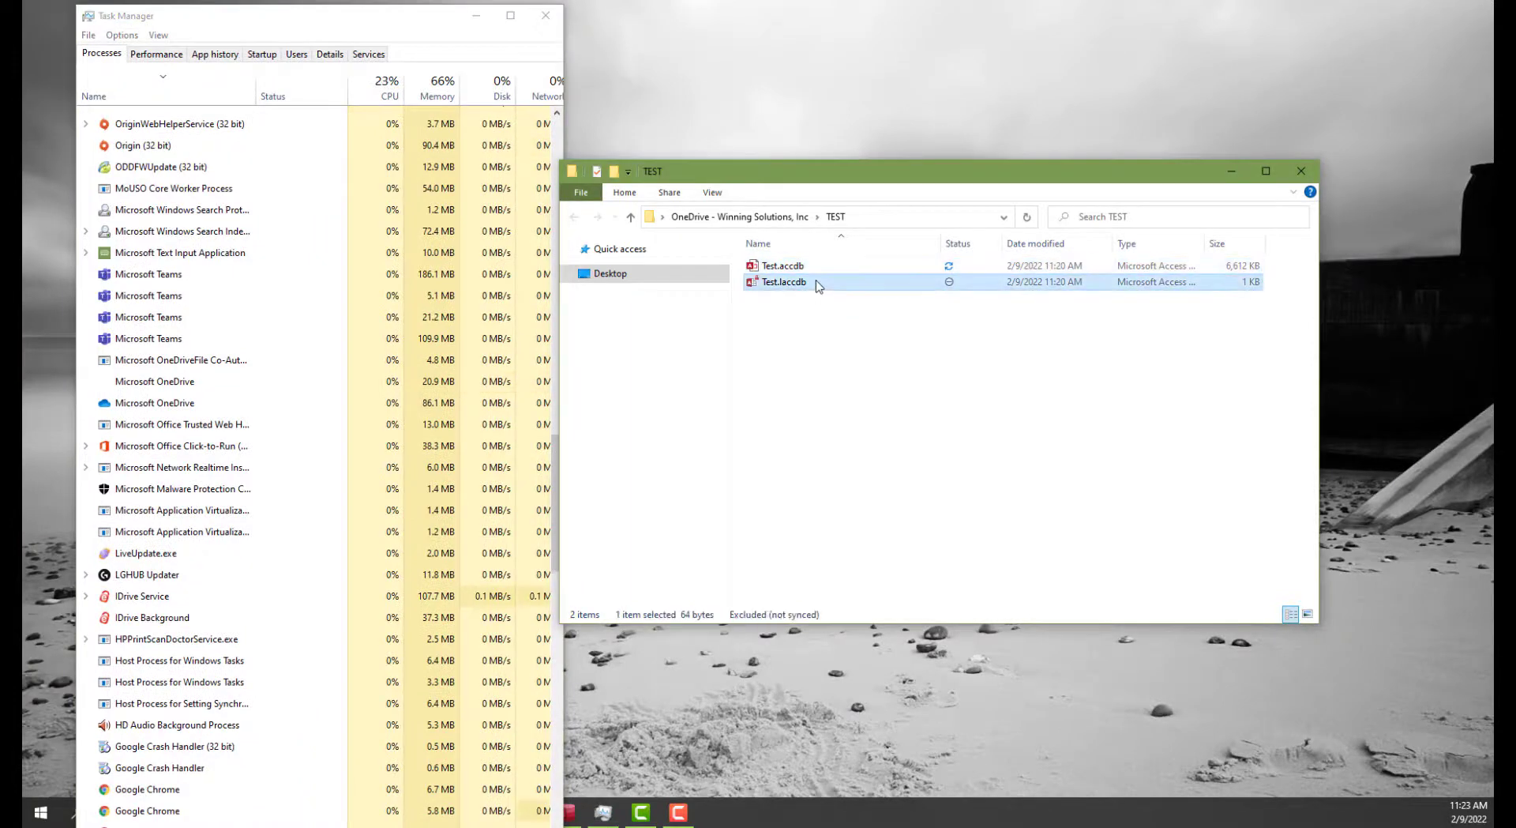
pyautogui.press('Delete')
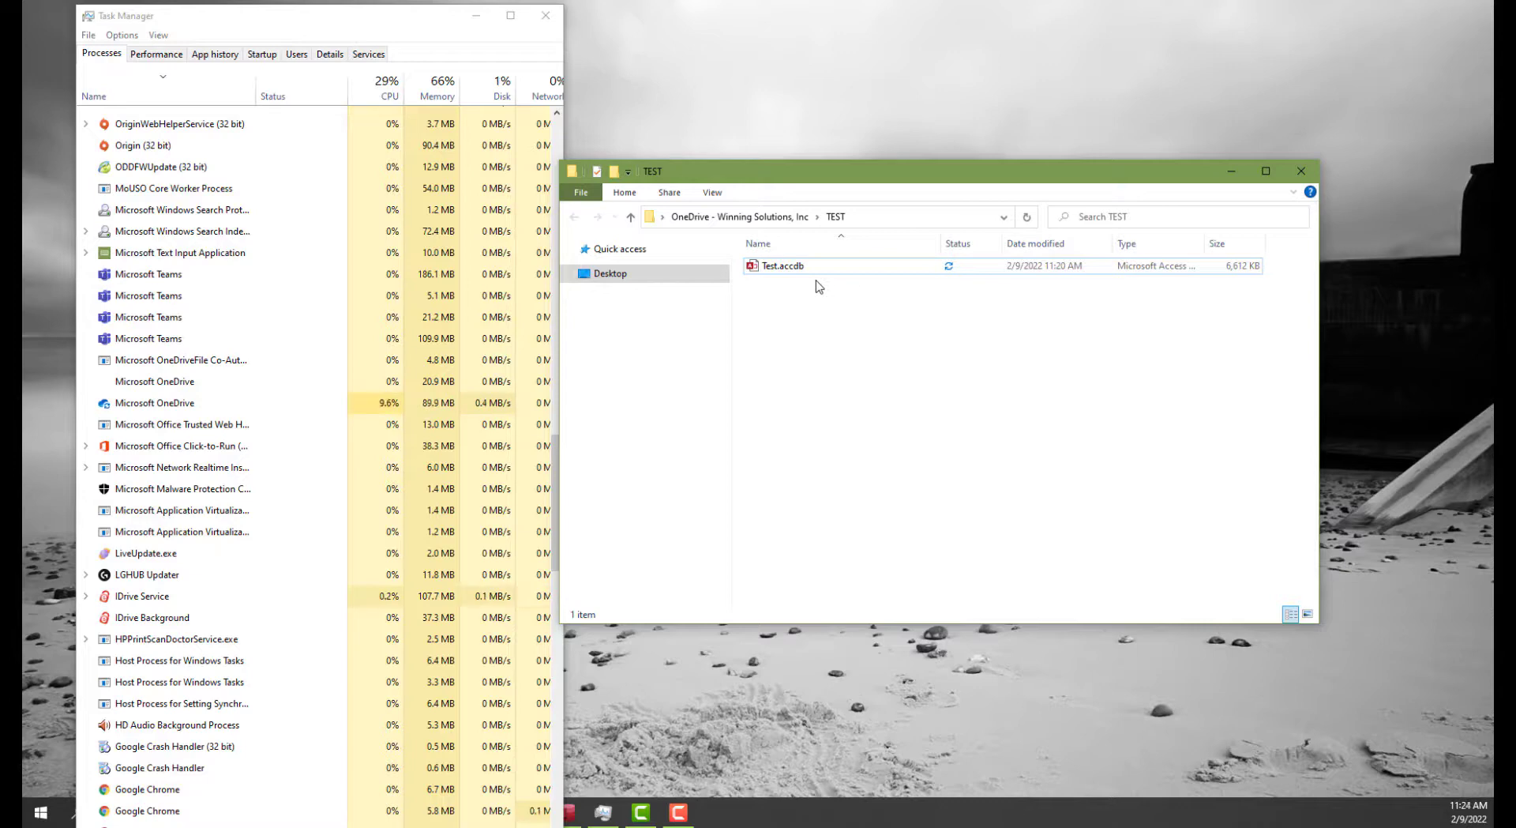
pyautogui.scroll(-4, 221, 584)
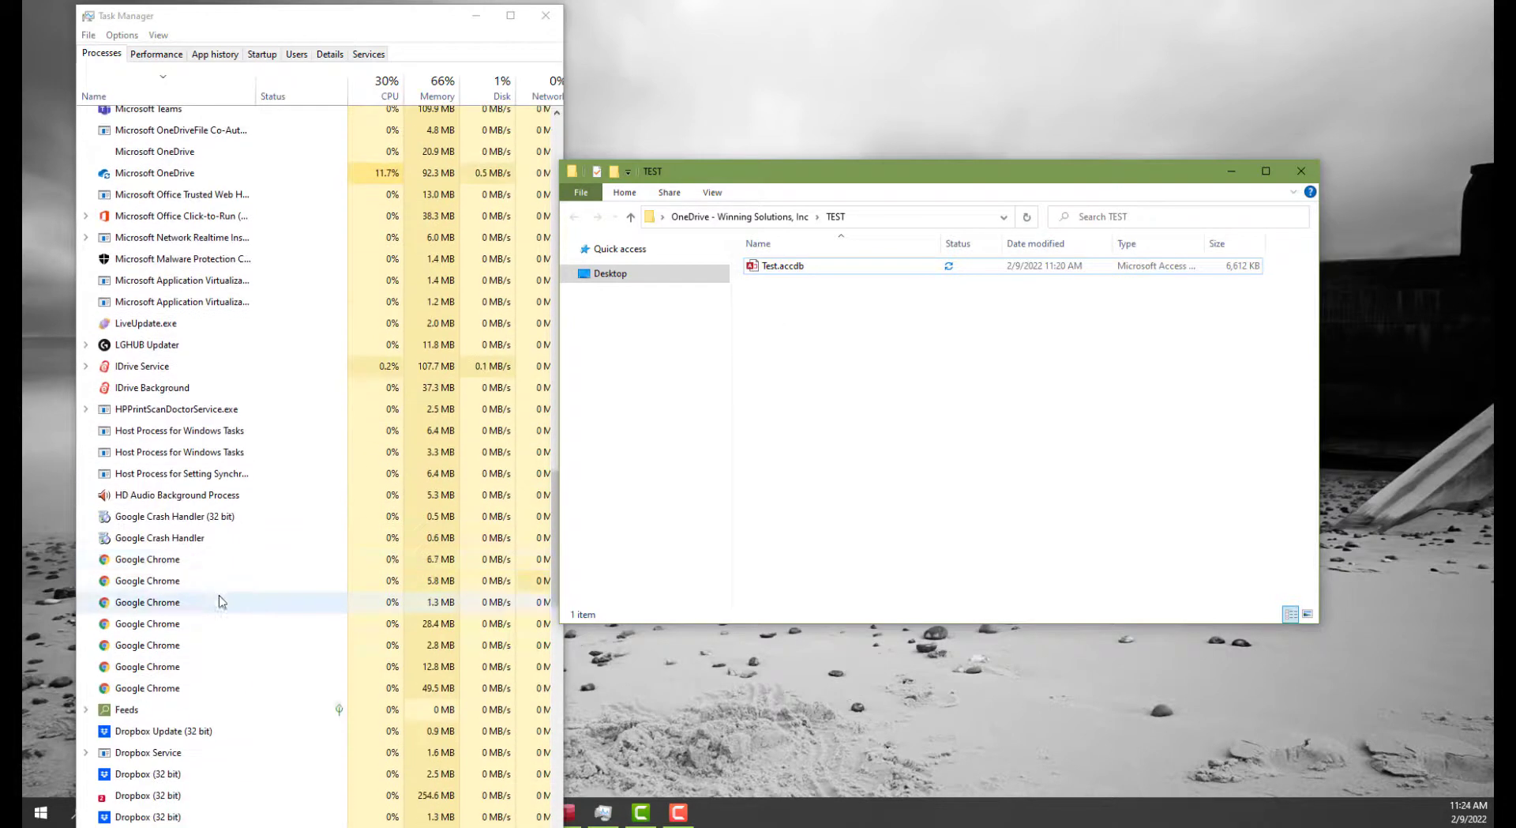
pyautogui.scroll(-3, 221, 648)
pyautogui.scroll(3, 220, 632)
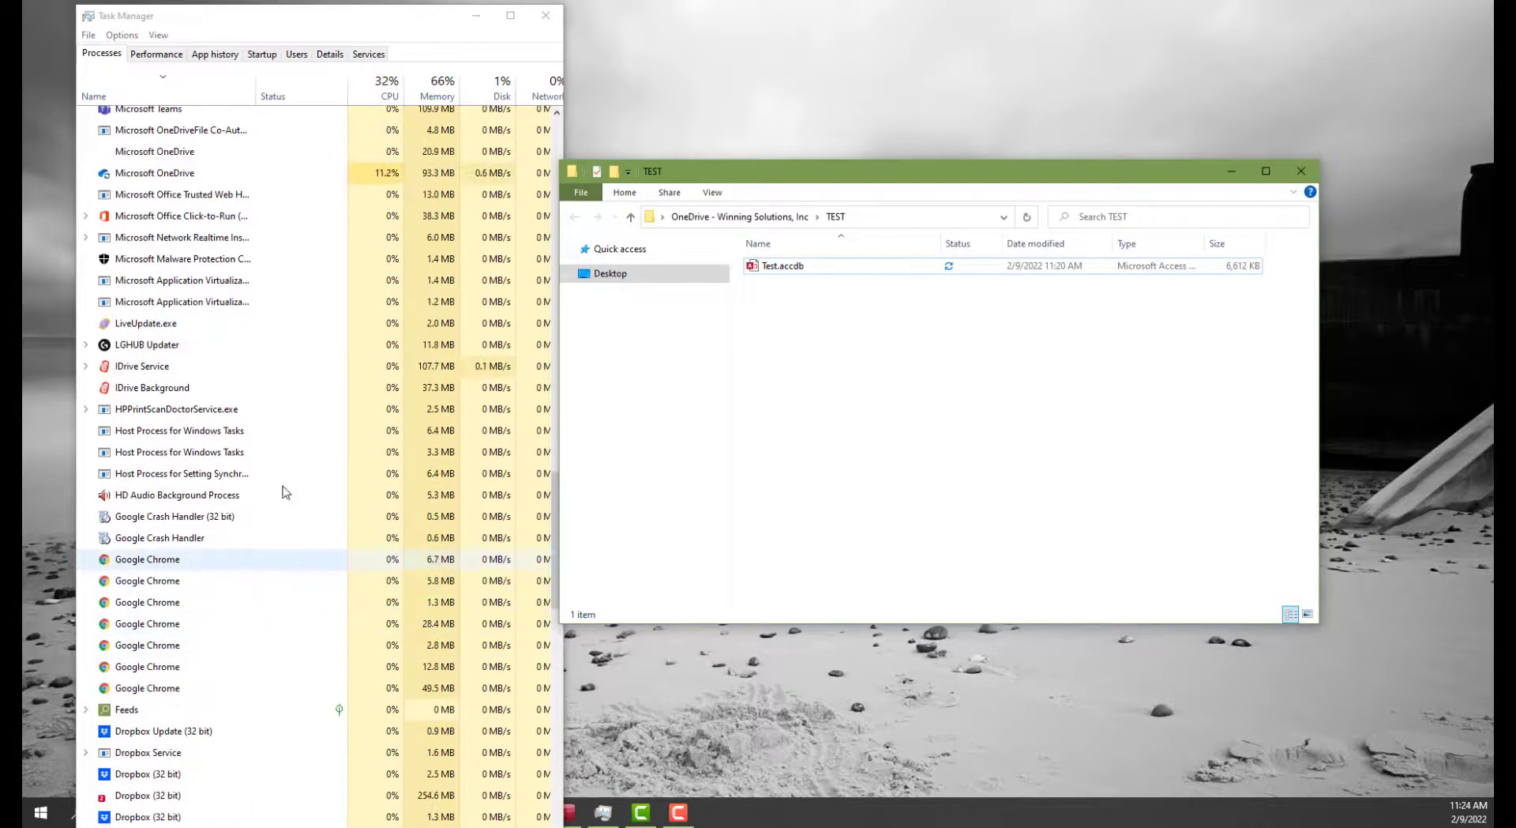
pyautogui.click(476, 15)
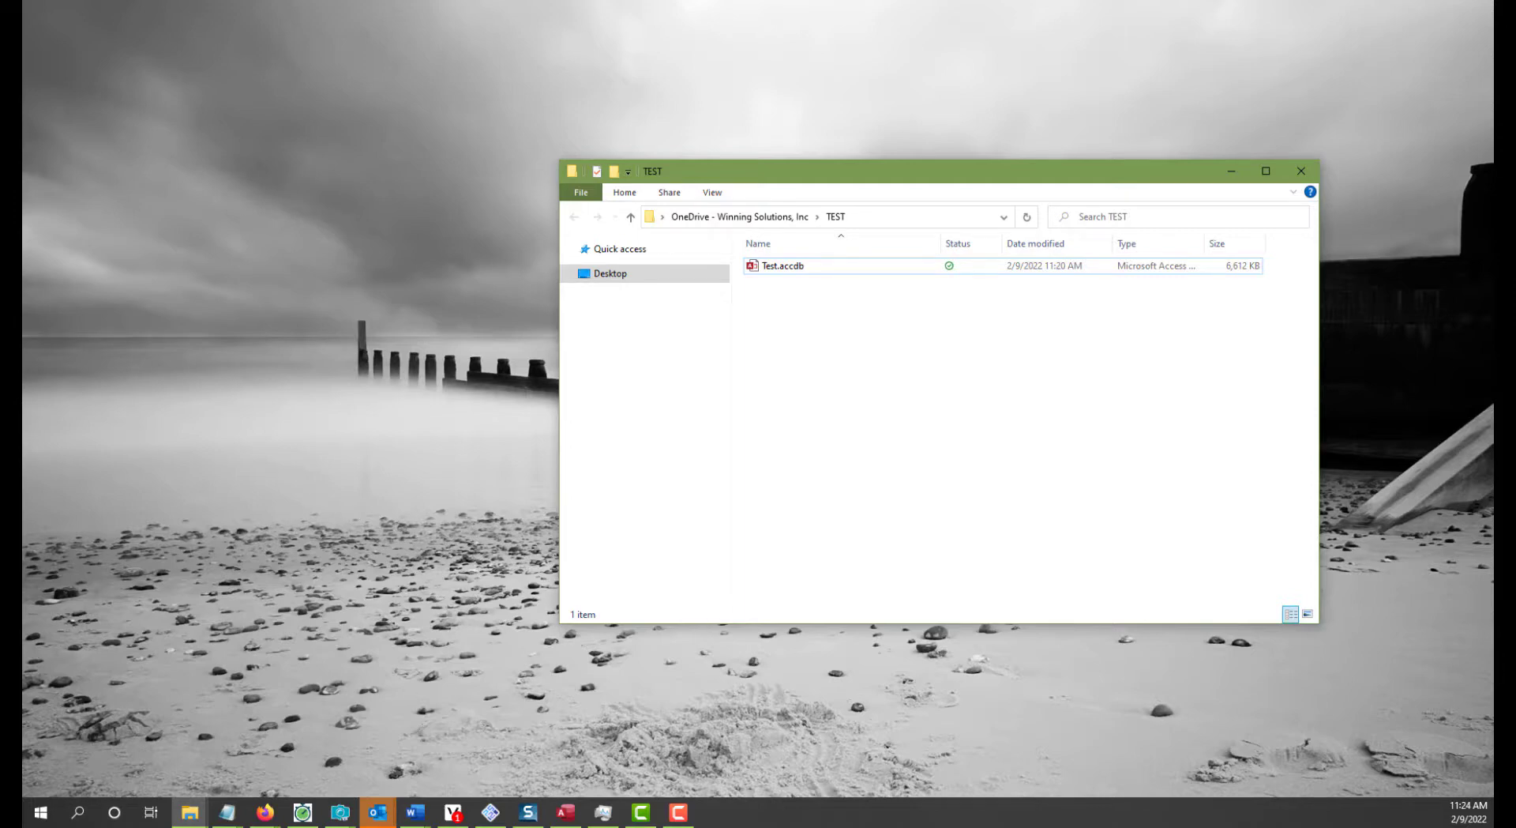
# Step: Switch Access Options to its Trust Center page, repositioning the window over the folder
pyautogui.moveTo(22, 131); pyautogui.dragTo(397, 131)
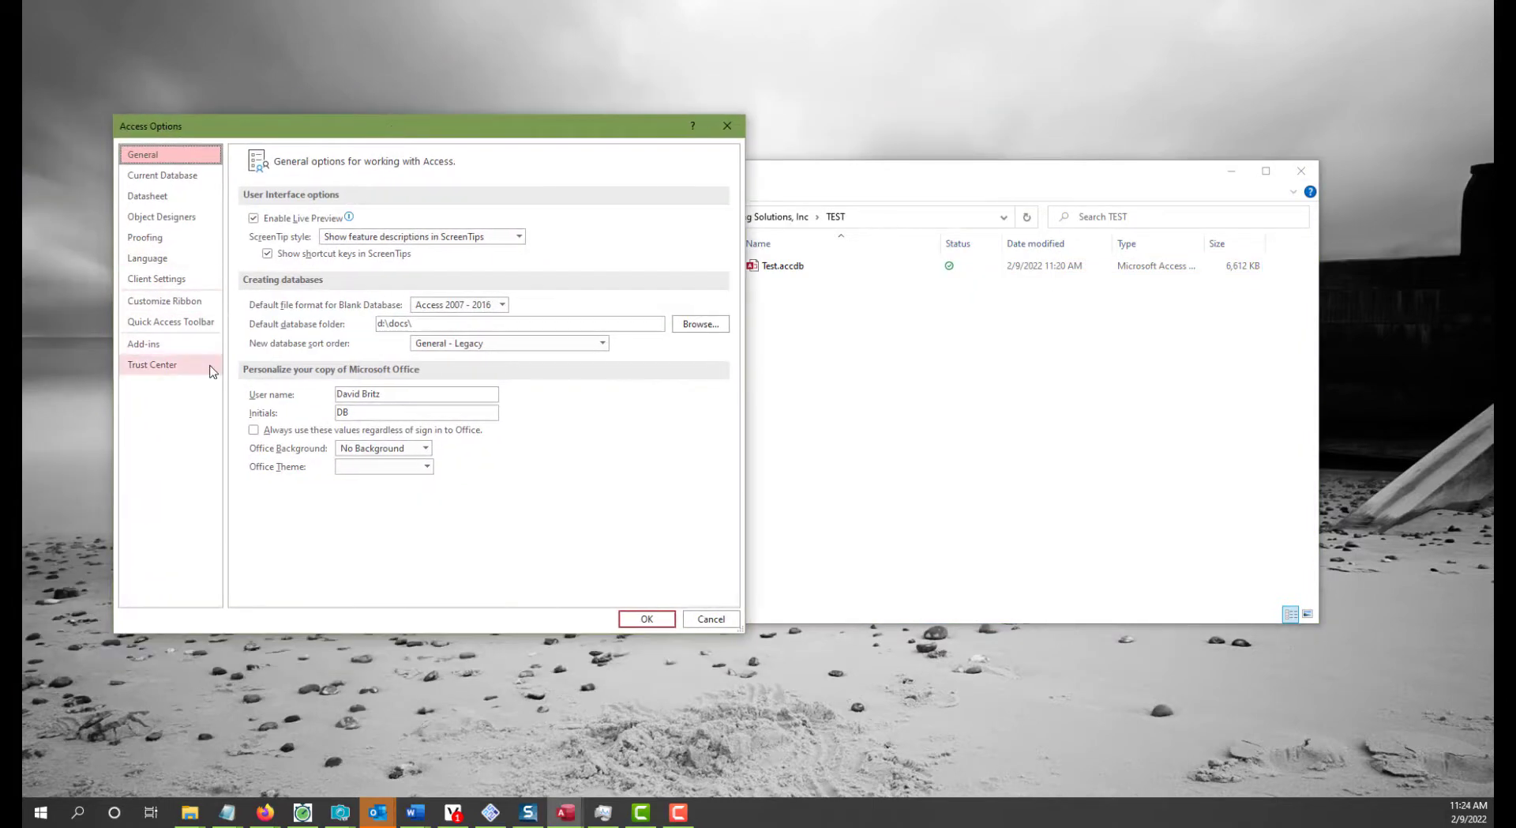
pyautogui.click(155, 368)
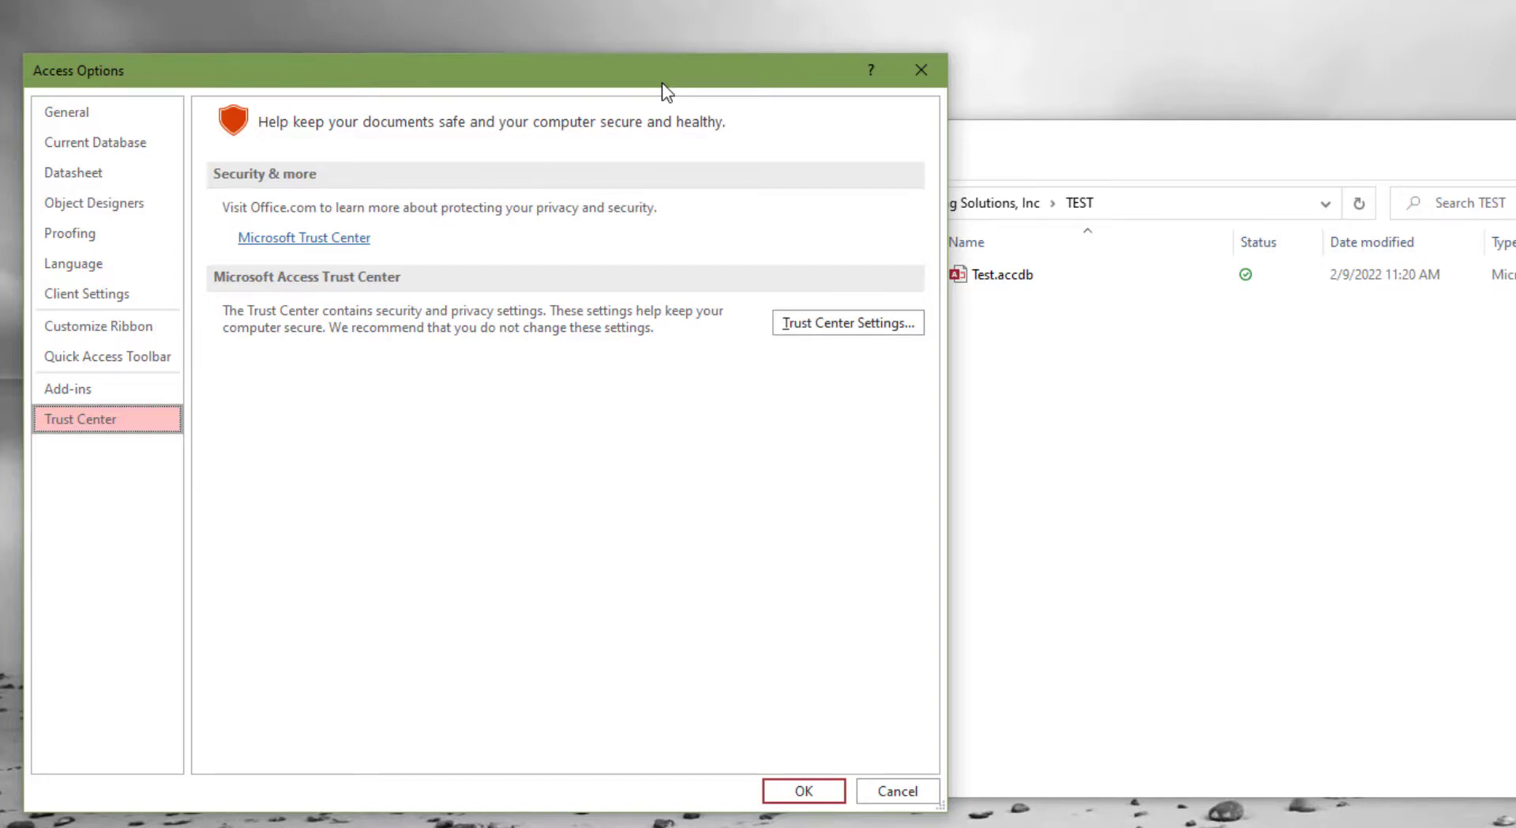
pyautogui.moveTo(661, 85); pyautogui.dragTo(882, 63)
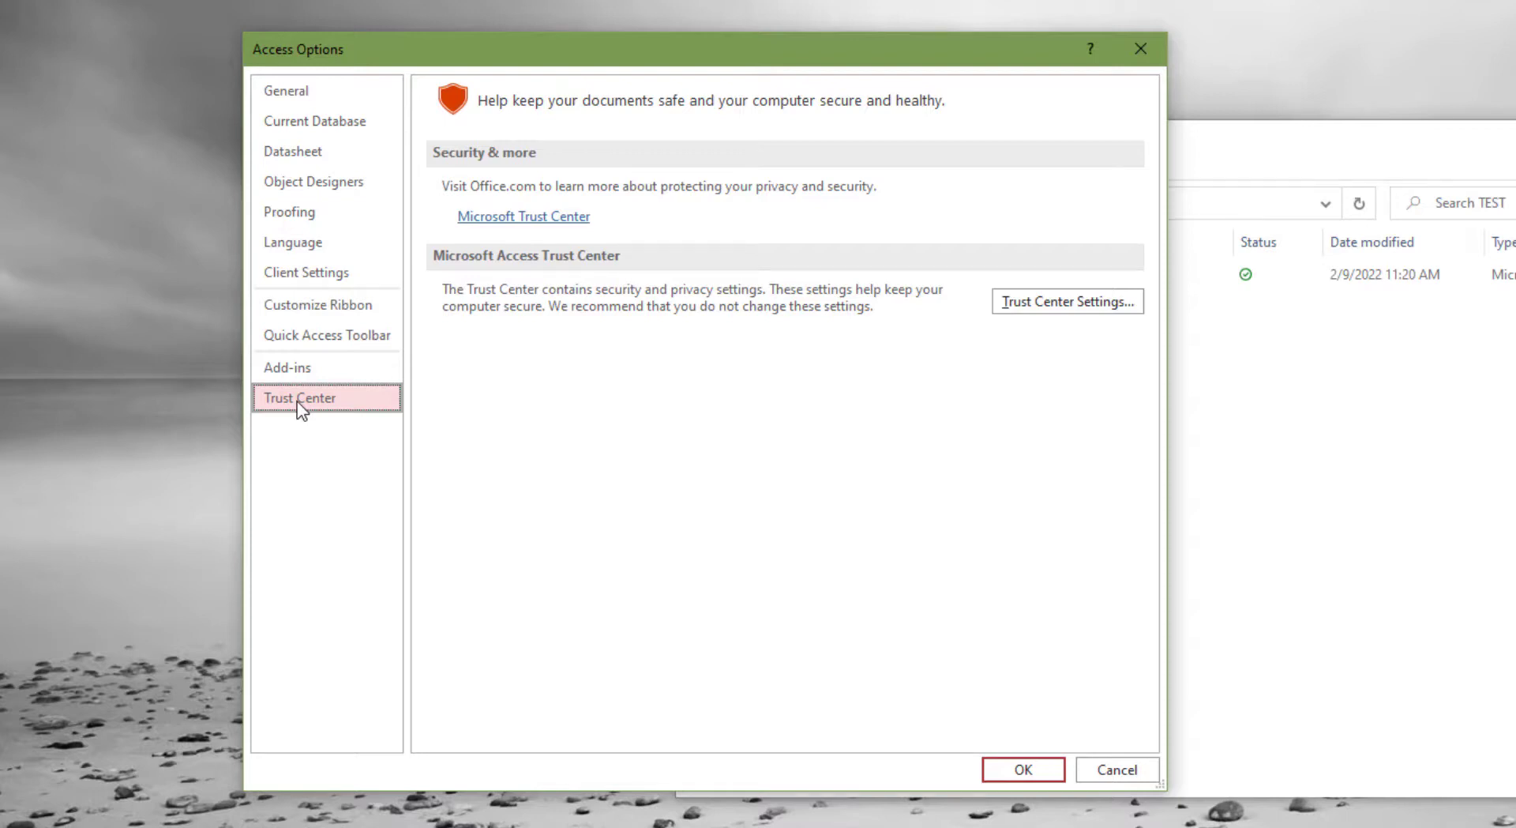
pyautogui.moveTo(917, 35); pyautogui.dragTo(653, 60)
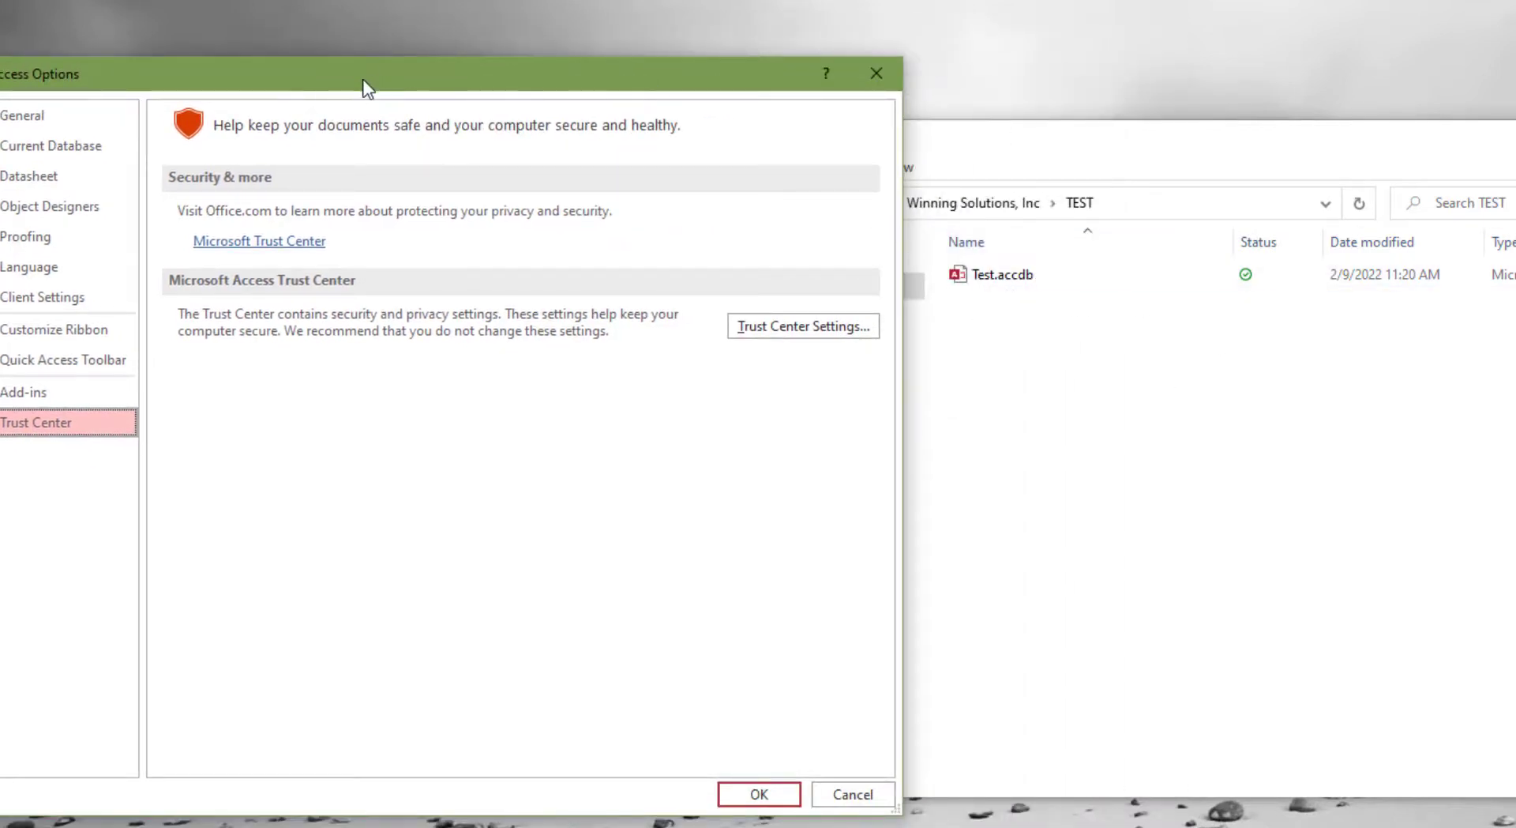
pyautogui.moveTo(366, 87); pyautogui.dragTo(790, 38)
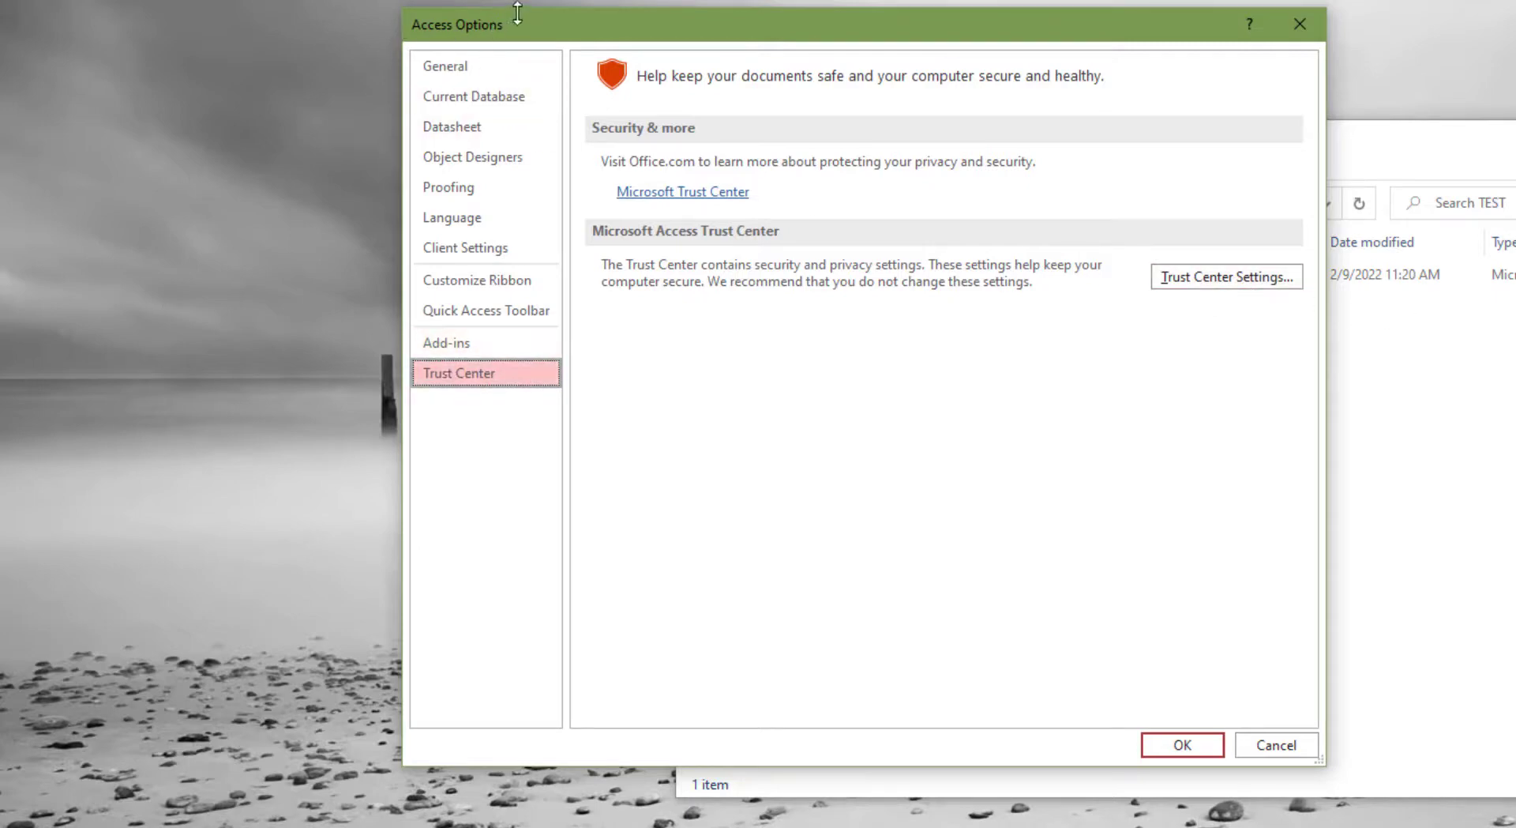
# Step: Open Trust Center Settings on the Trusted Locations list
pyautogui.click(1226, 275)
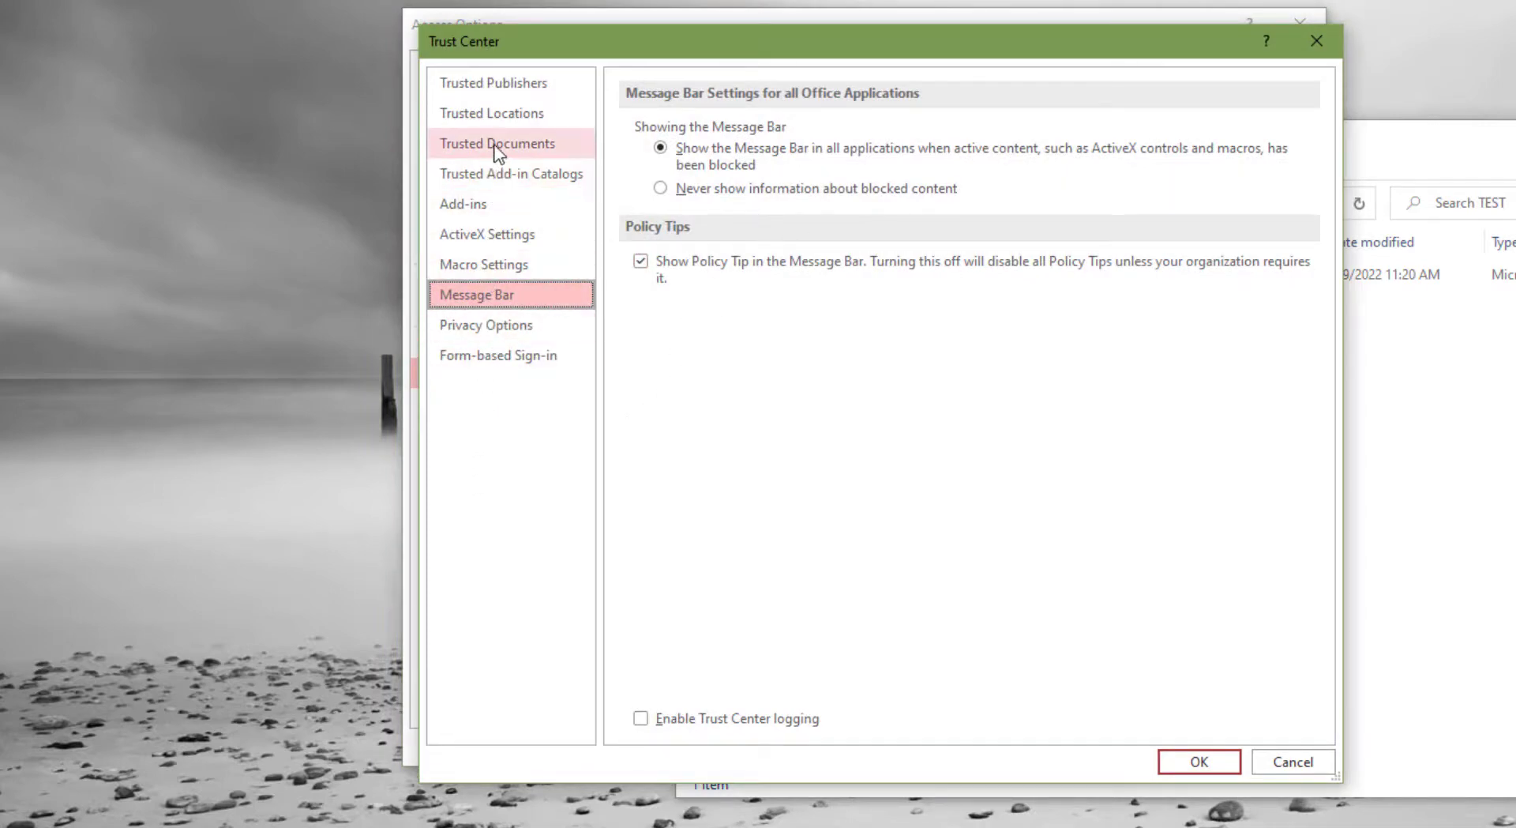
pyautogui.click(492, 116)
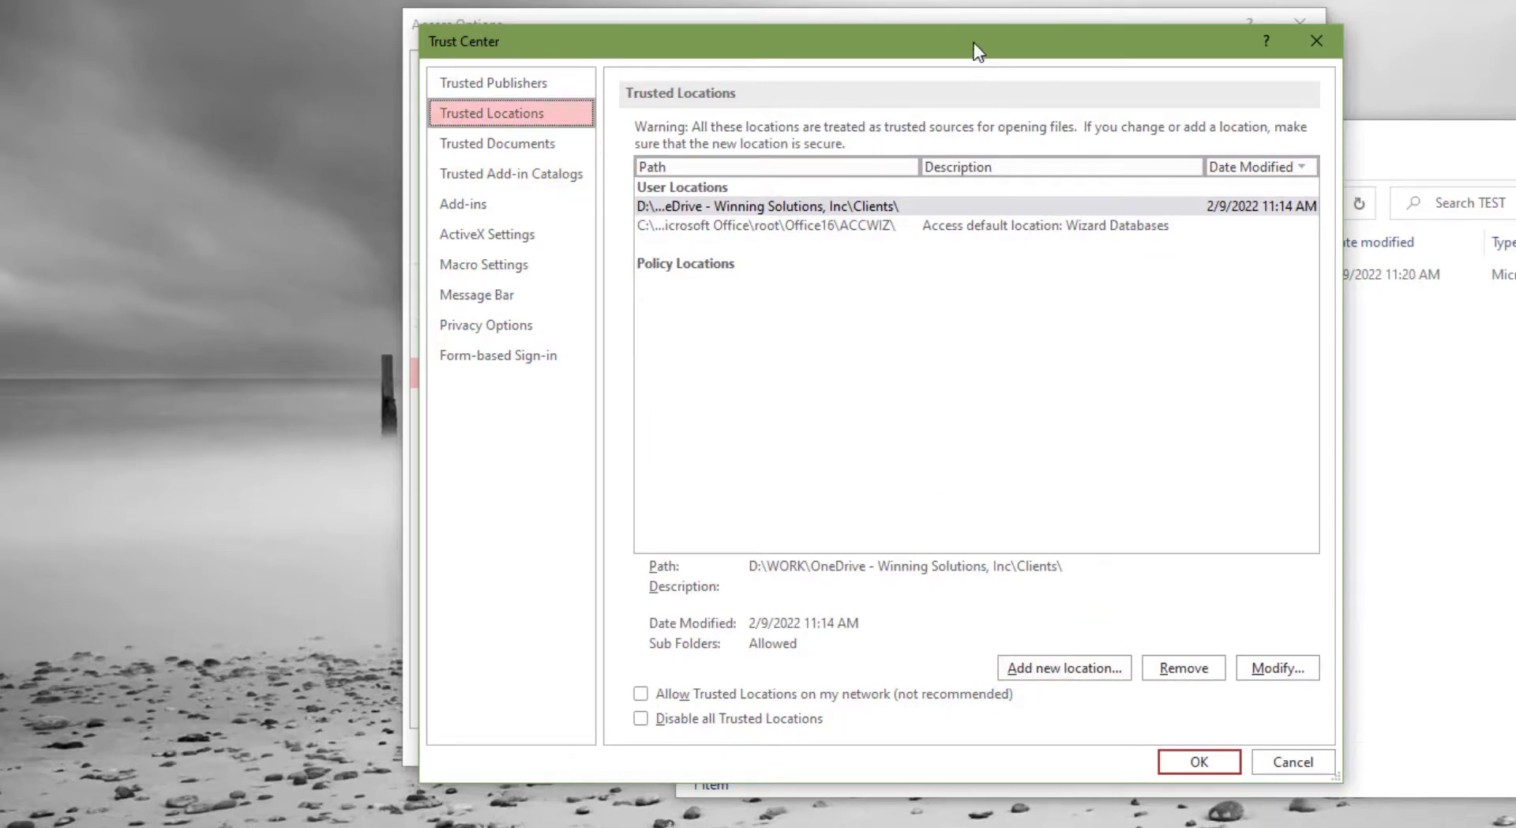
pyautogui.moveTo(978, 44); pyautogui.dragTo(1108, 303)
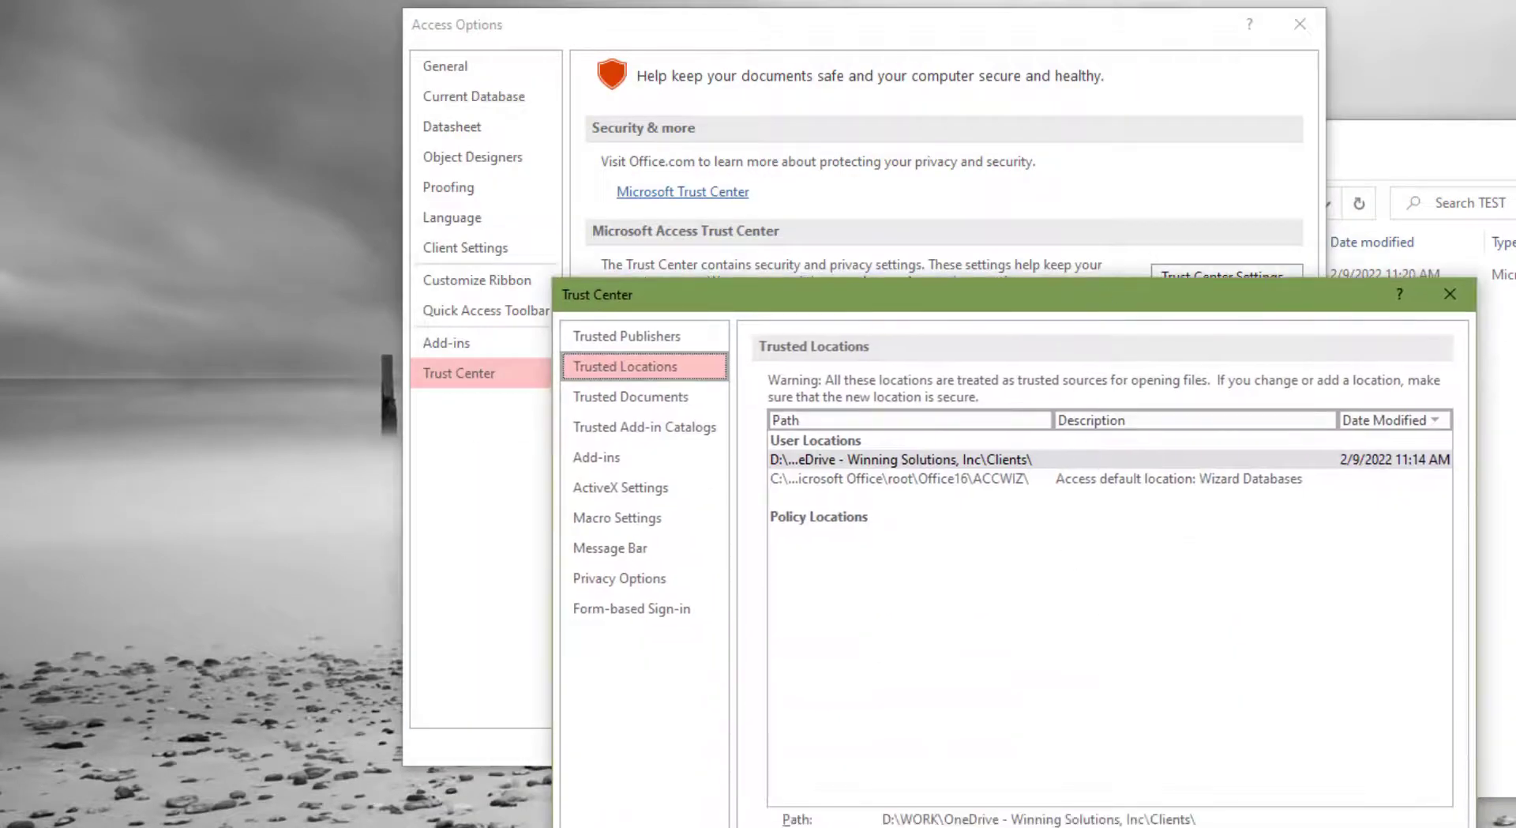
pyautogui.hotkey('alt', 'Tab')
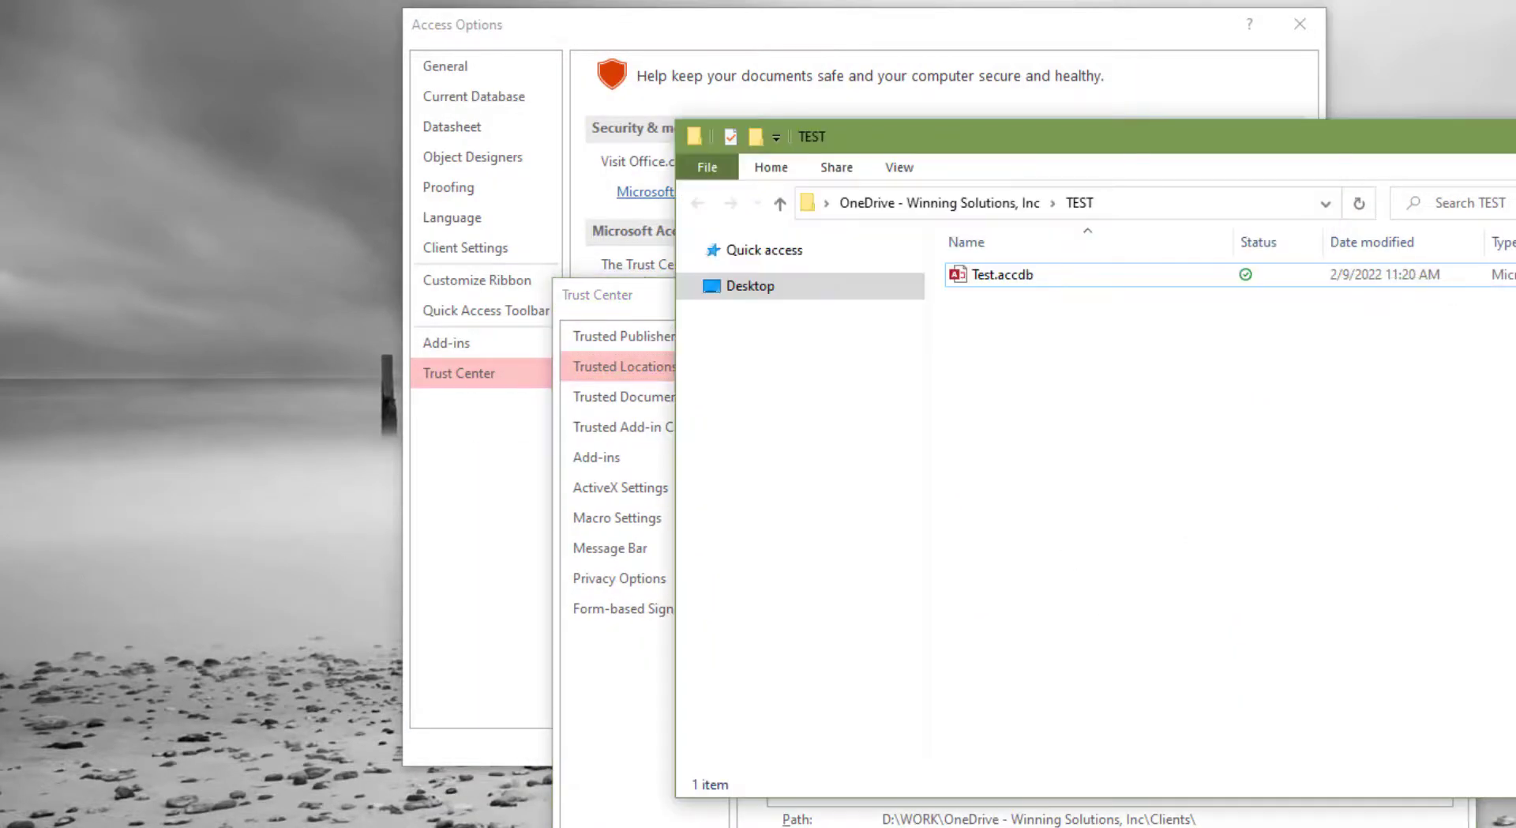
pyautogui.hotkey('alt', 'Tab')
# Step: Add a trusted location with the path changed to ...\Test and subfolders trusted
pyautogui.hotkey('alt', 'a')
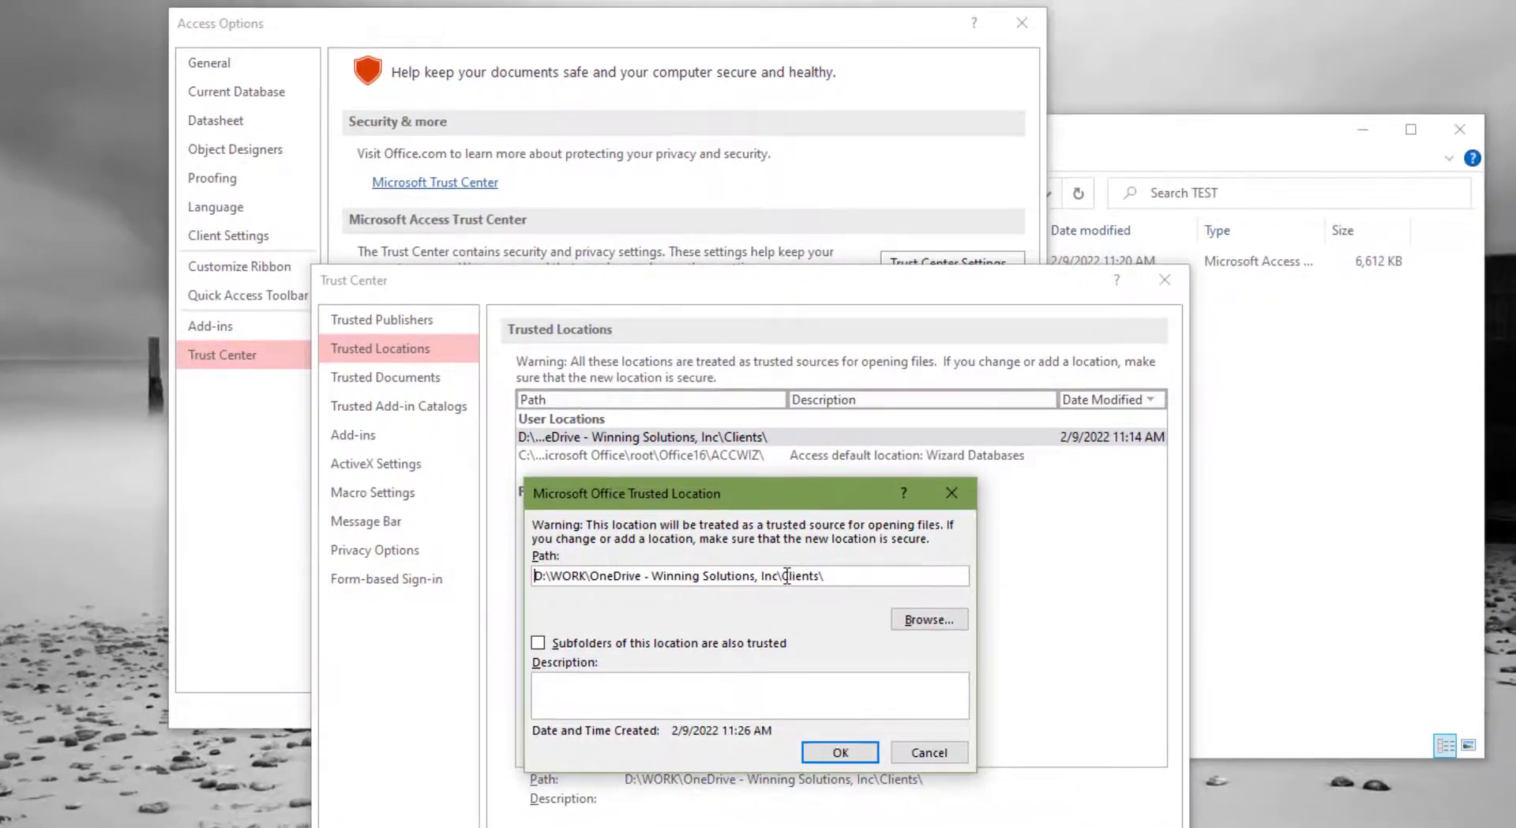
pyautogui.moveTo(782, 576); pyautogui.dragTo(948, 584)
pyautogui.write('Test')
pyautogui.click(538, 643)
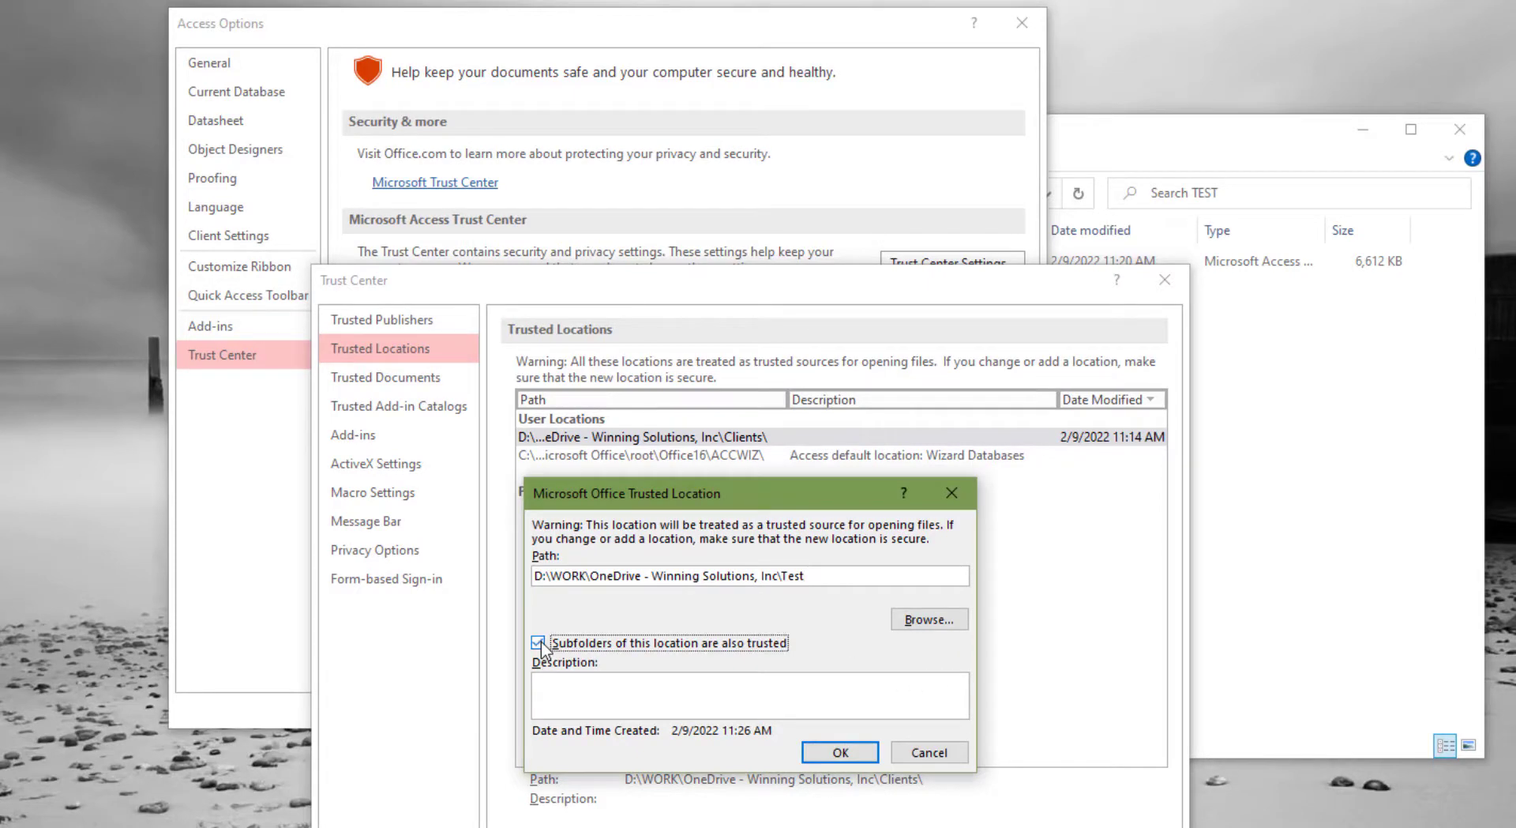
pyautogui.click(839, 754)
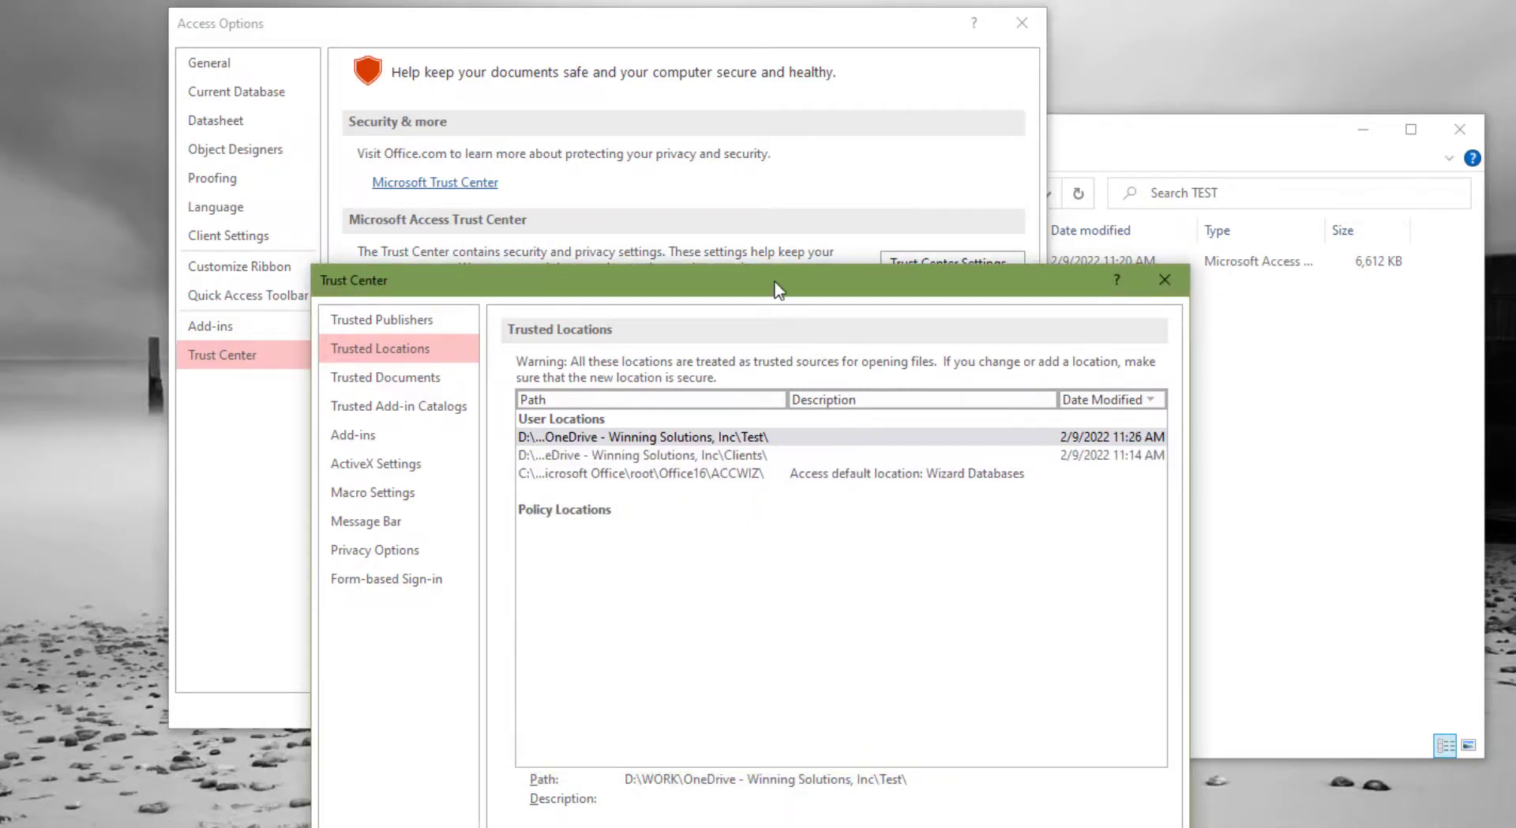
# Step: Close Trust Center and Access Options with OK, keeping the changes
pyautogui.click(1236, 151)
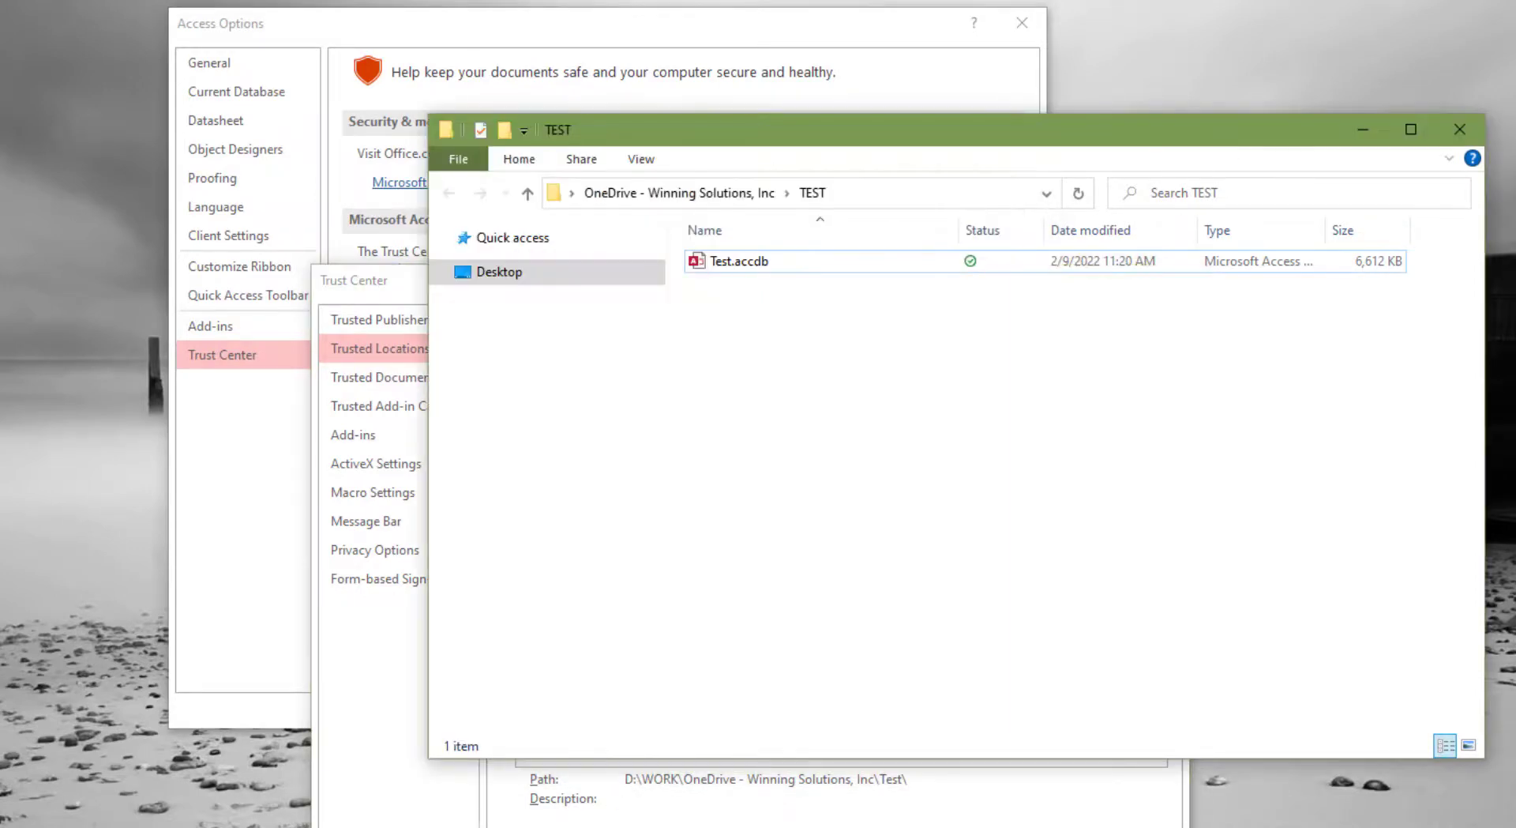
pyautogui.hotkey('alt', 'Tab')
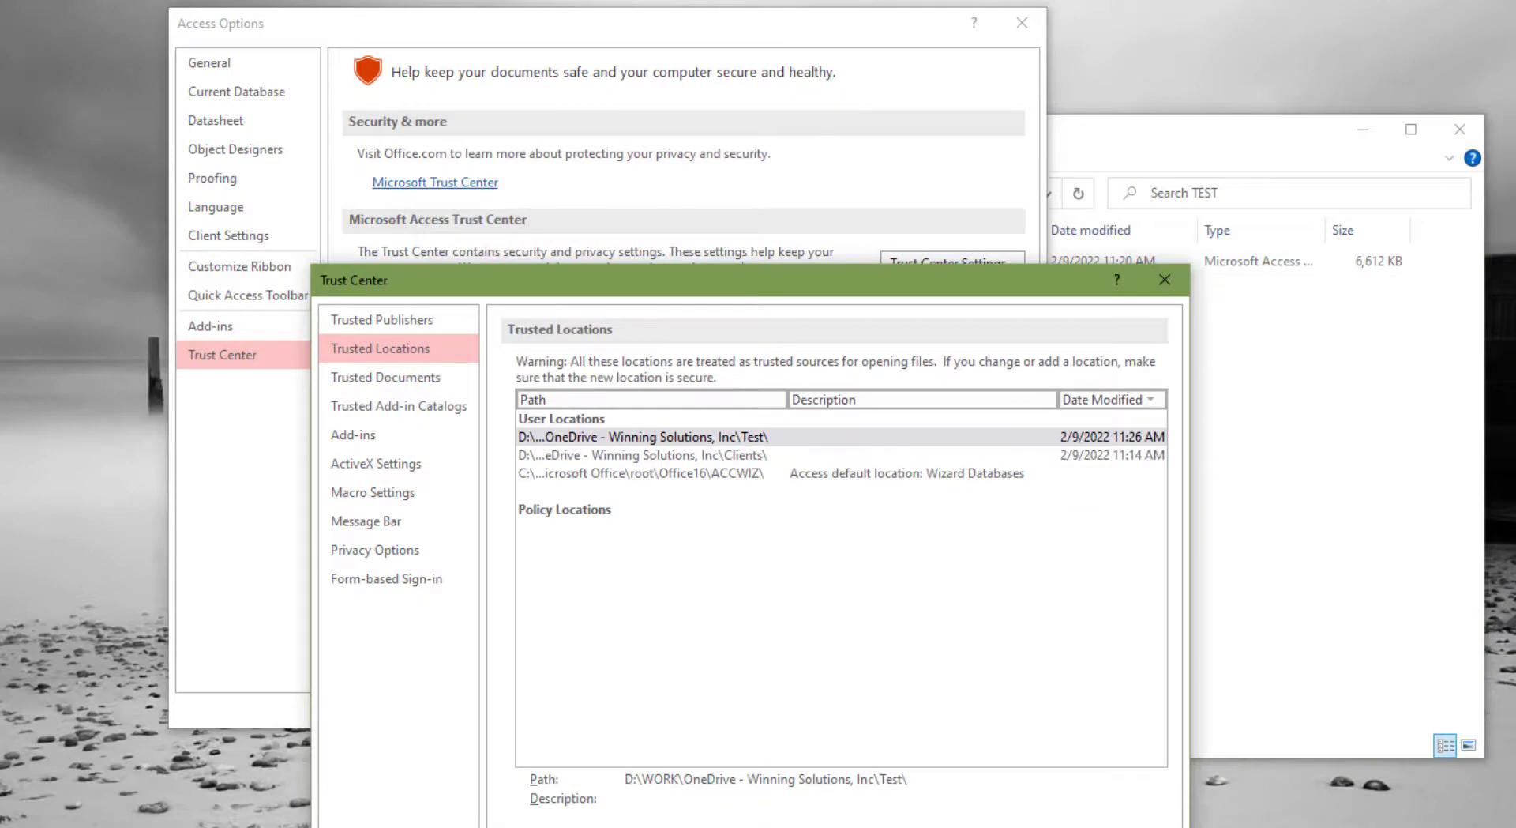
pyautogui.press('Return')
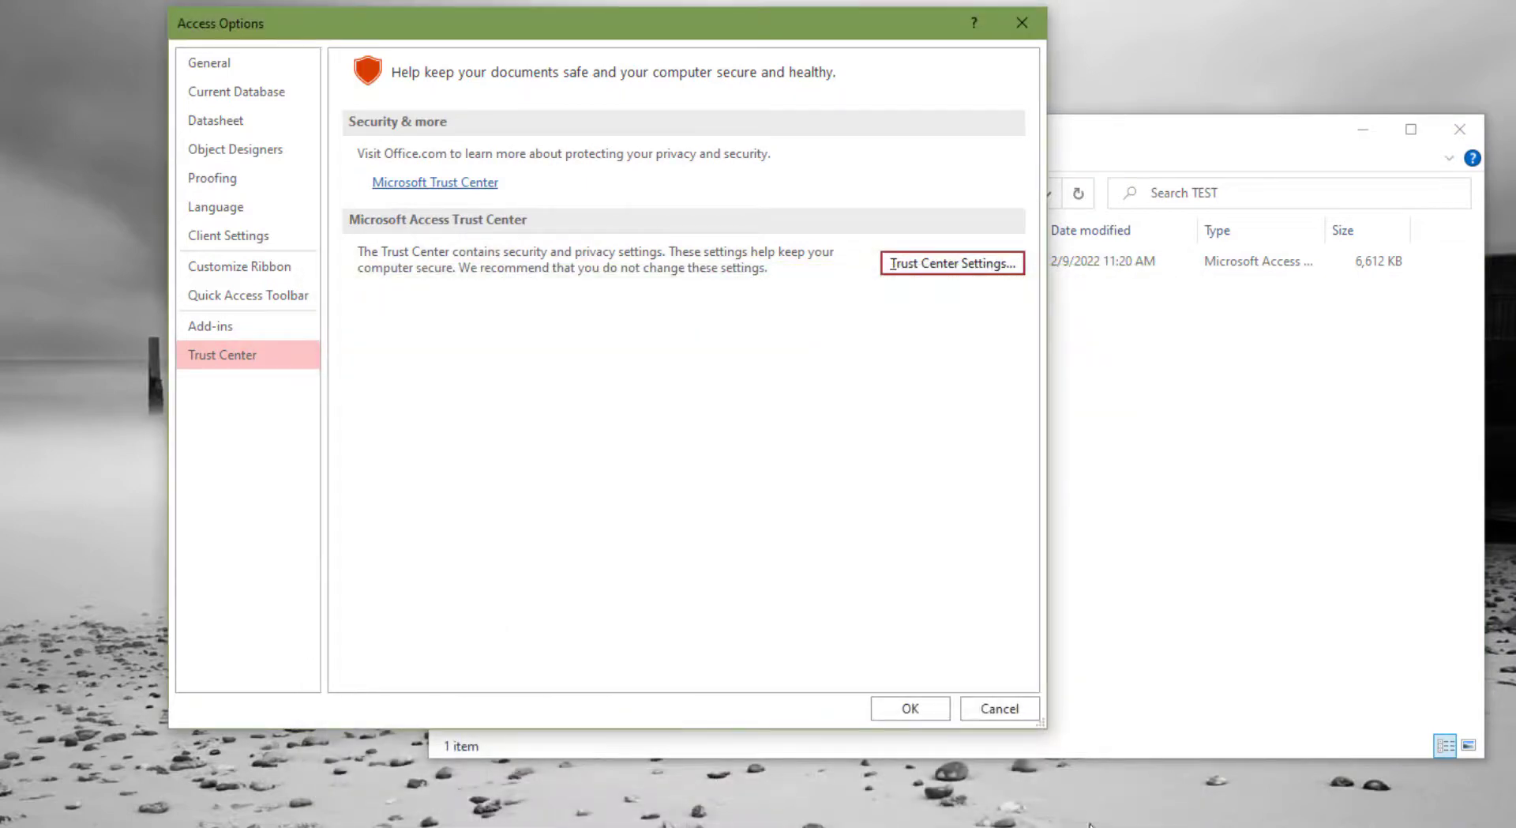
pyautogui.click(910, 715)
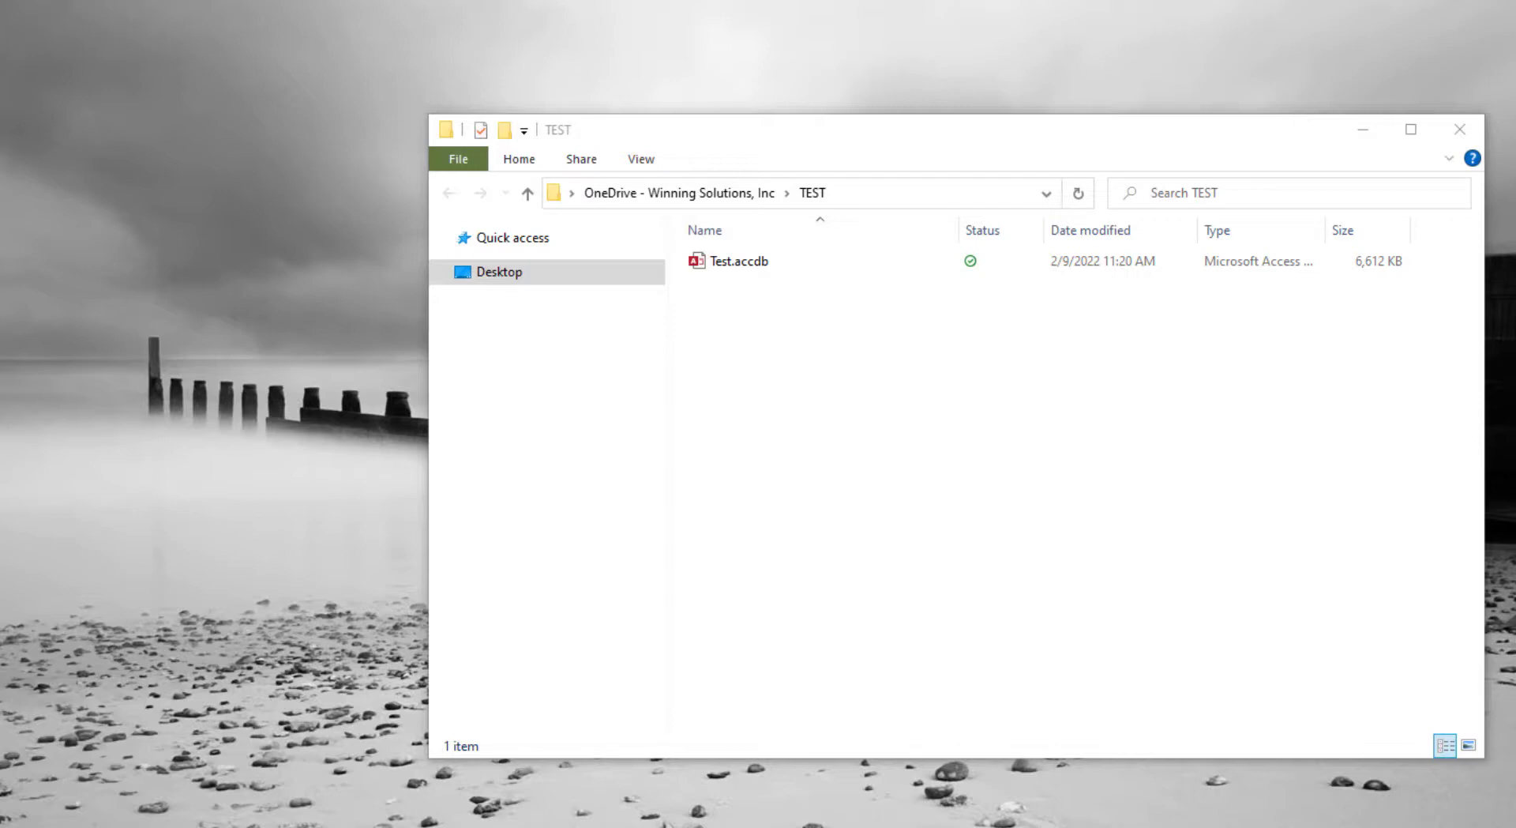
# Step: Open Test.accdb and move the Access window up into view
pyautogui.click(763, 264)
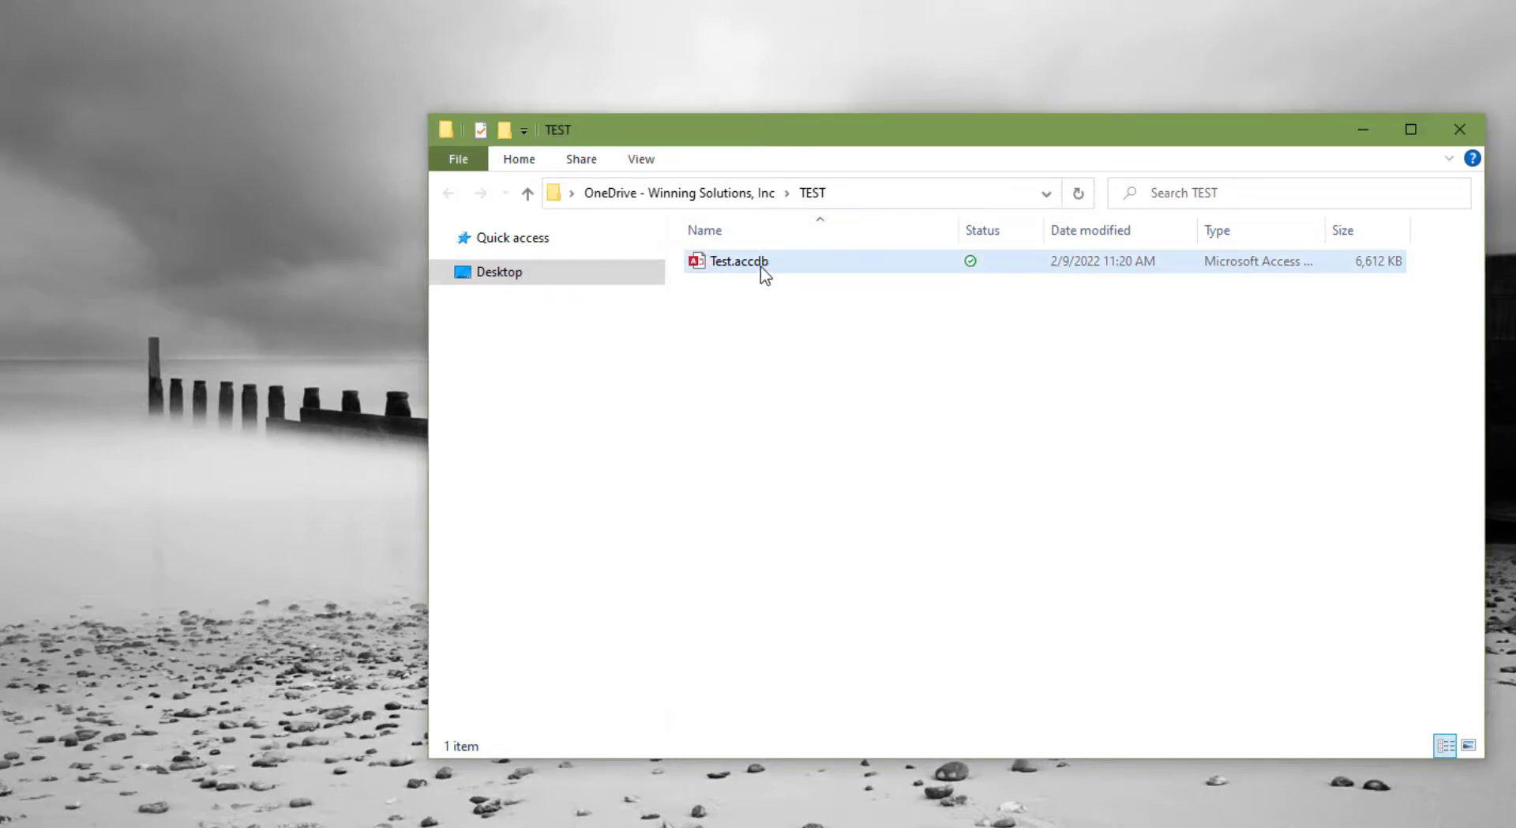
pyautogui.click(762, 263)
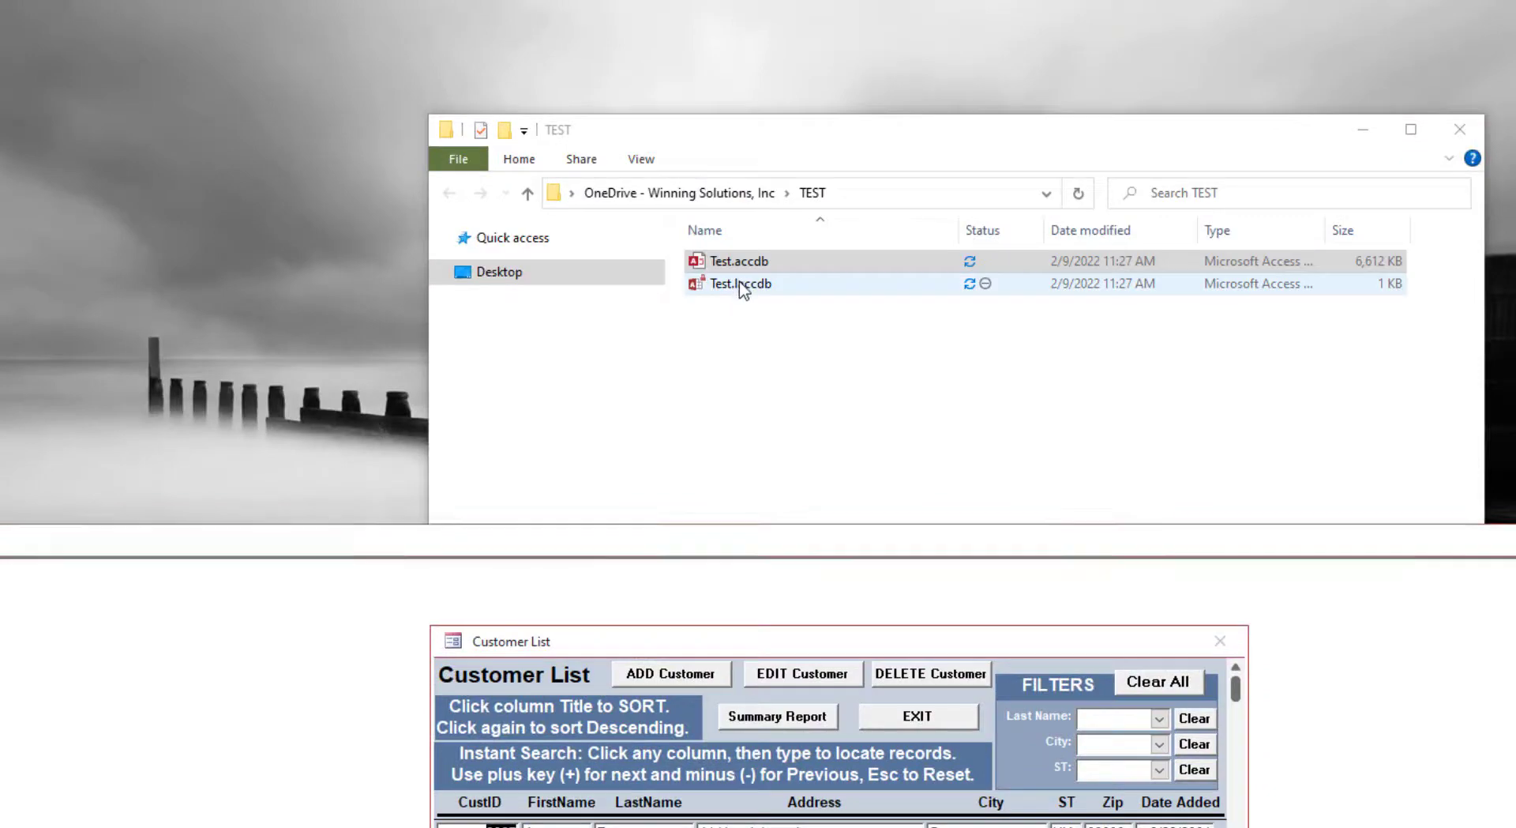
pyautogui.click(742, 289)
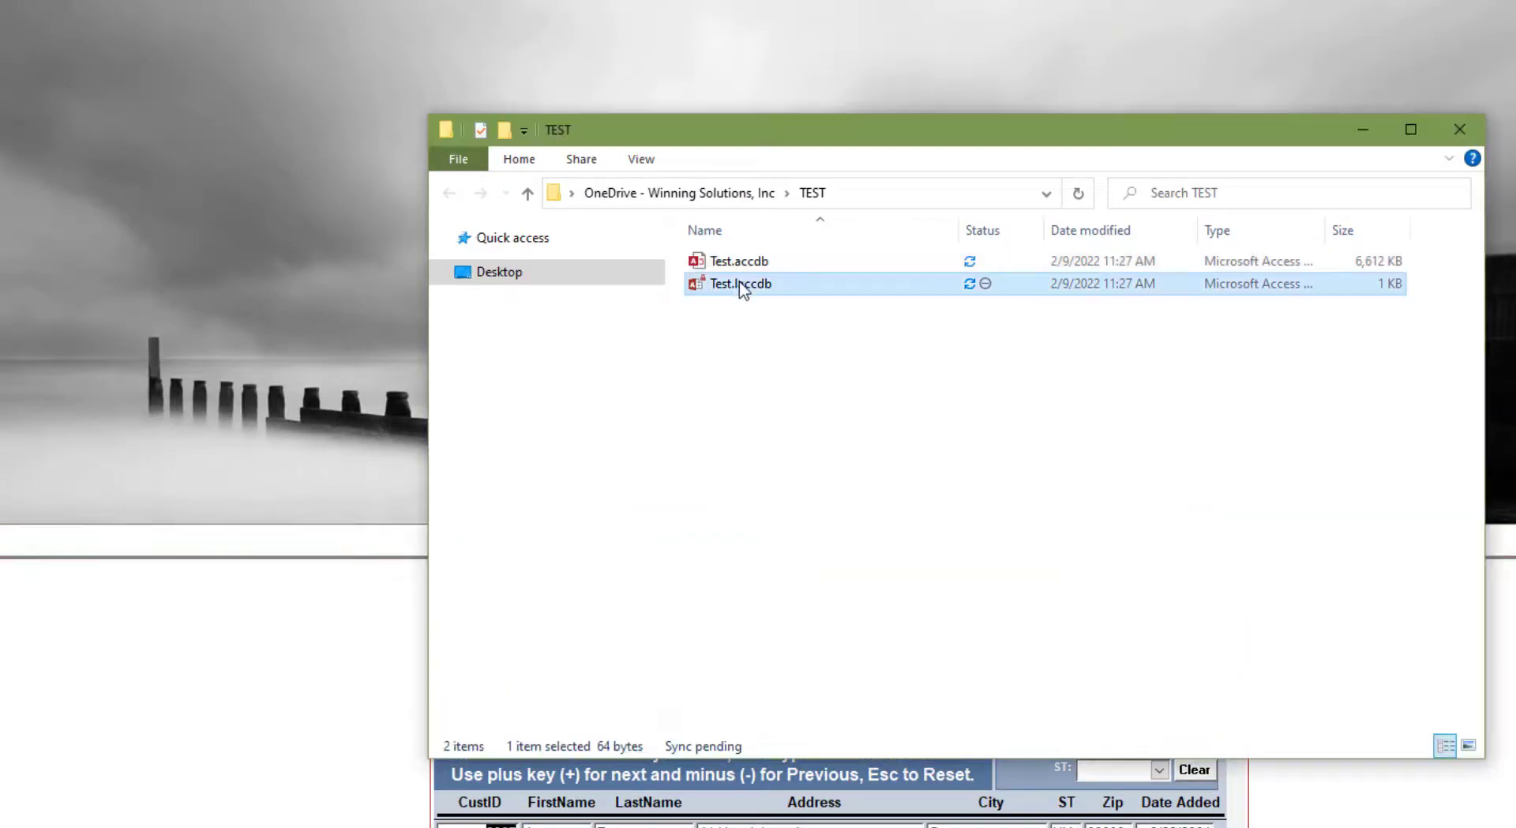
pyautogui.moveTo(304, 547); pyautogui.dragTo(315, 61)
# Step: Exit the Customer List app with Yes, then reopen Test.accdb
pyautogui.click(859, 231)
pyautogui.click(673, 521)
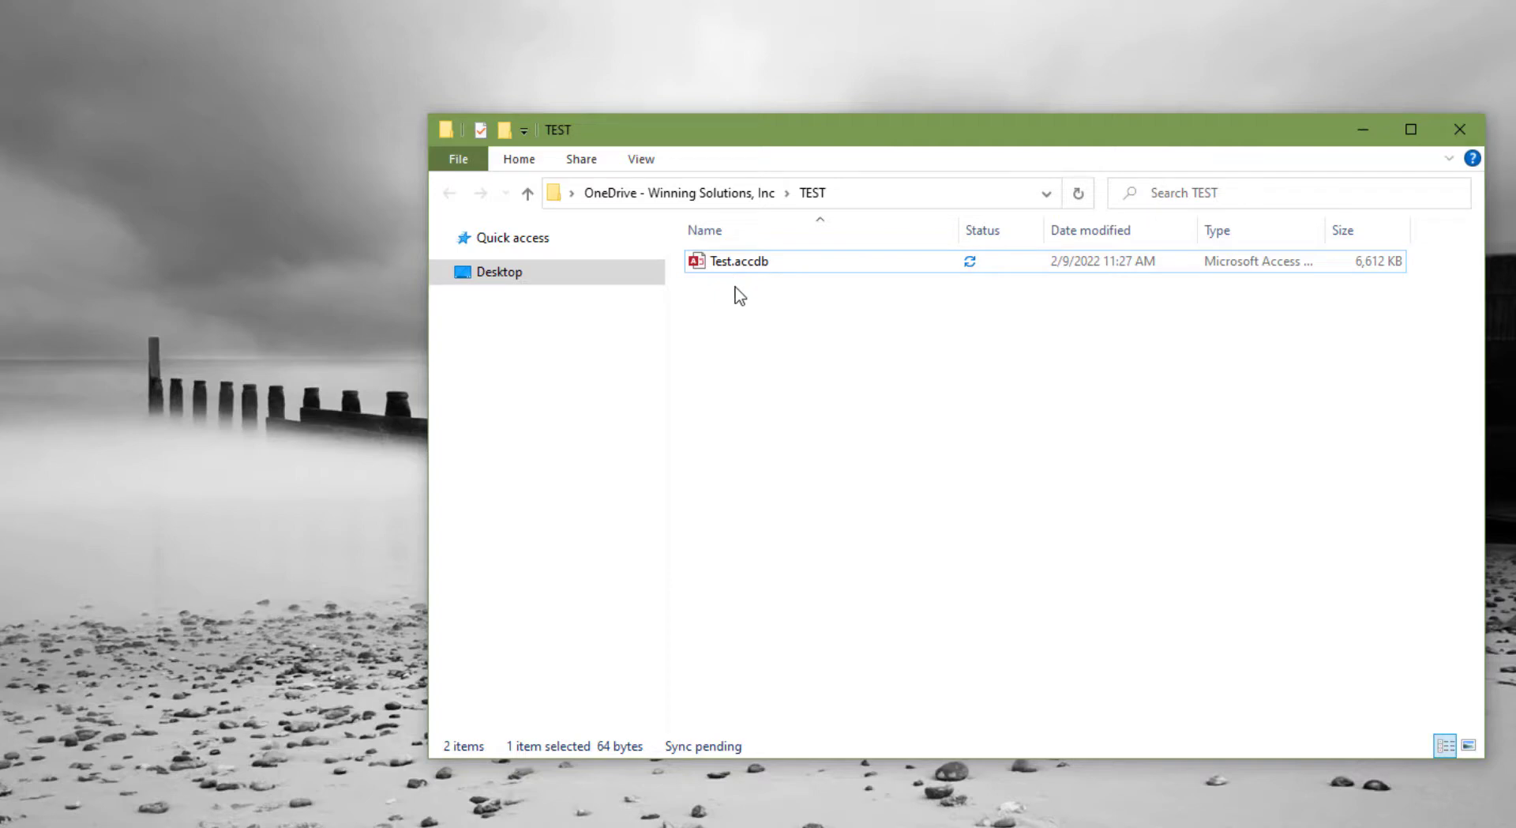
pyautogui.doubleClick(740, 268)
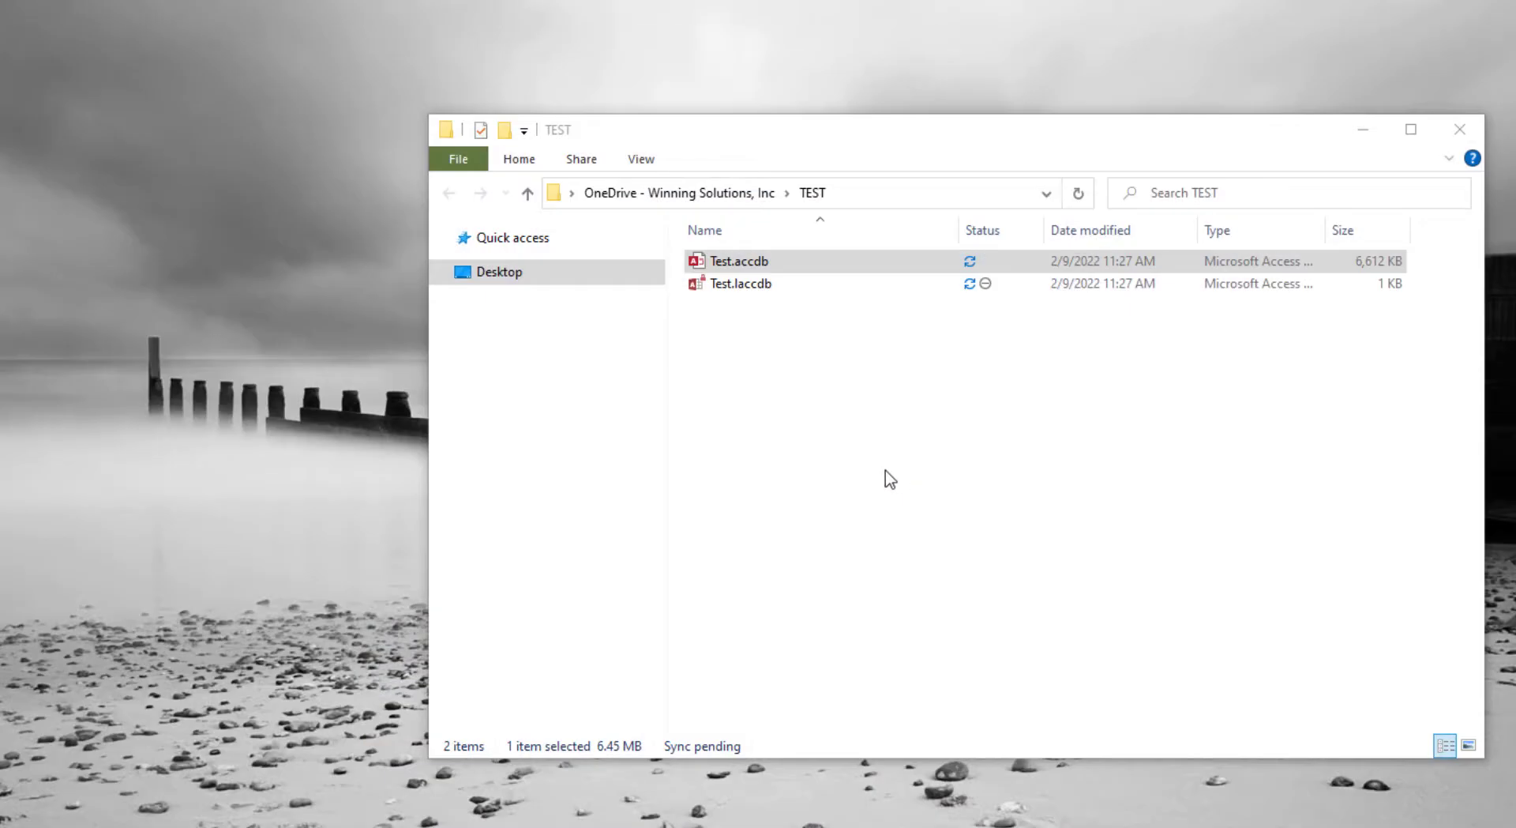
# Step: Deselect files and view the TEST folder's full path to check only Test.accdb remains
pyautogui.click(739, 298)
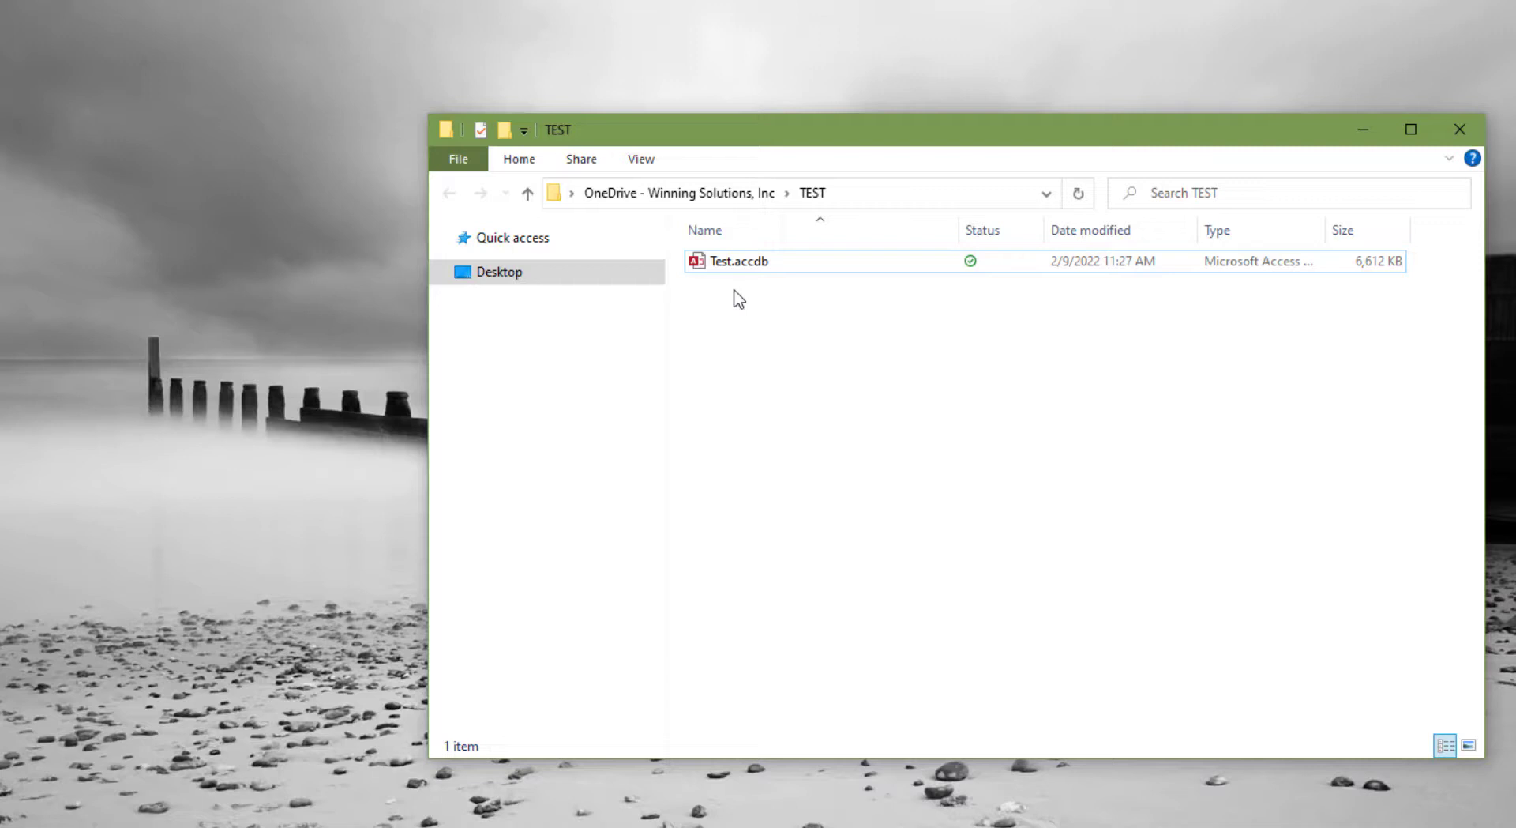
pyautogui.click(872, 193)
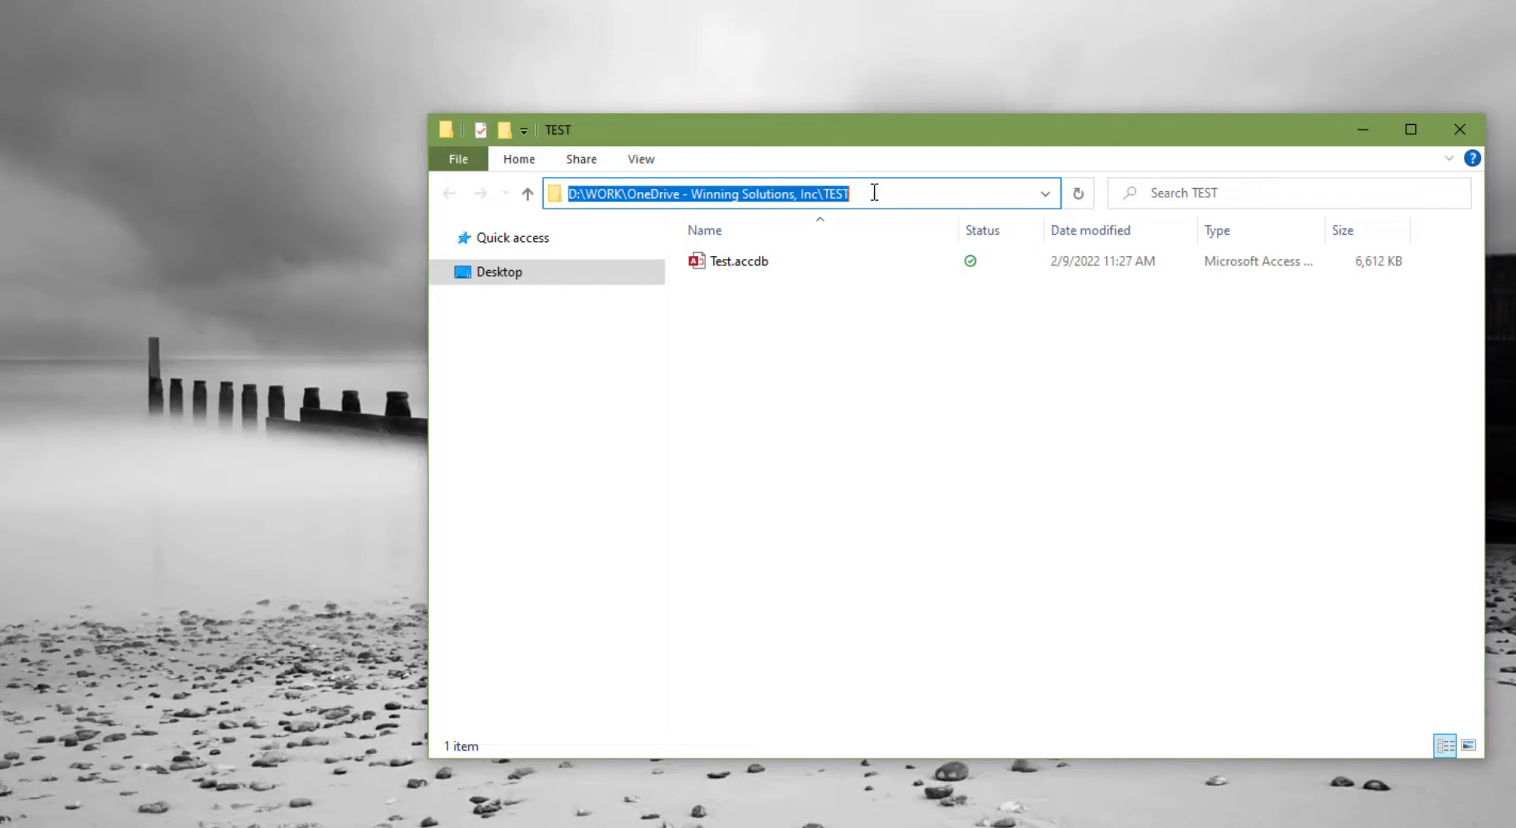
pyautogui.click(874, 192)
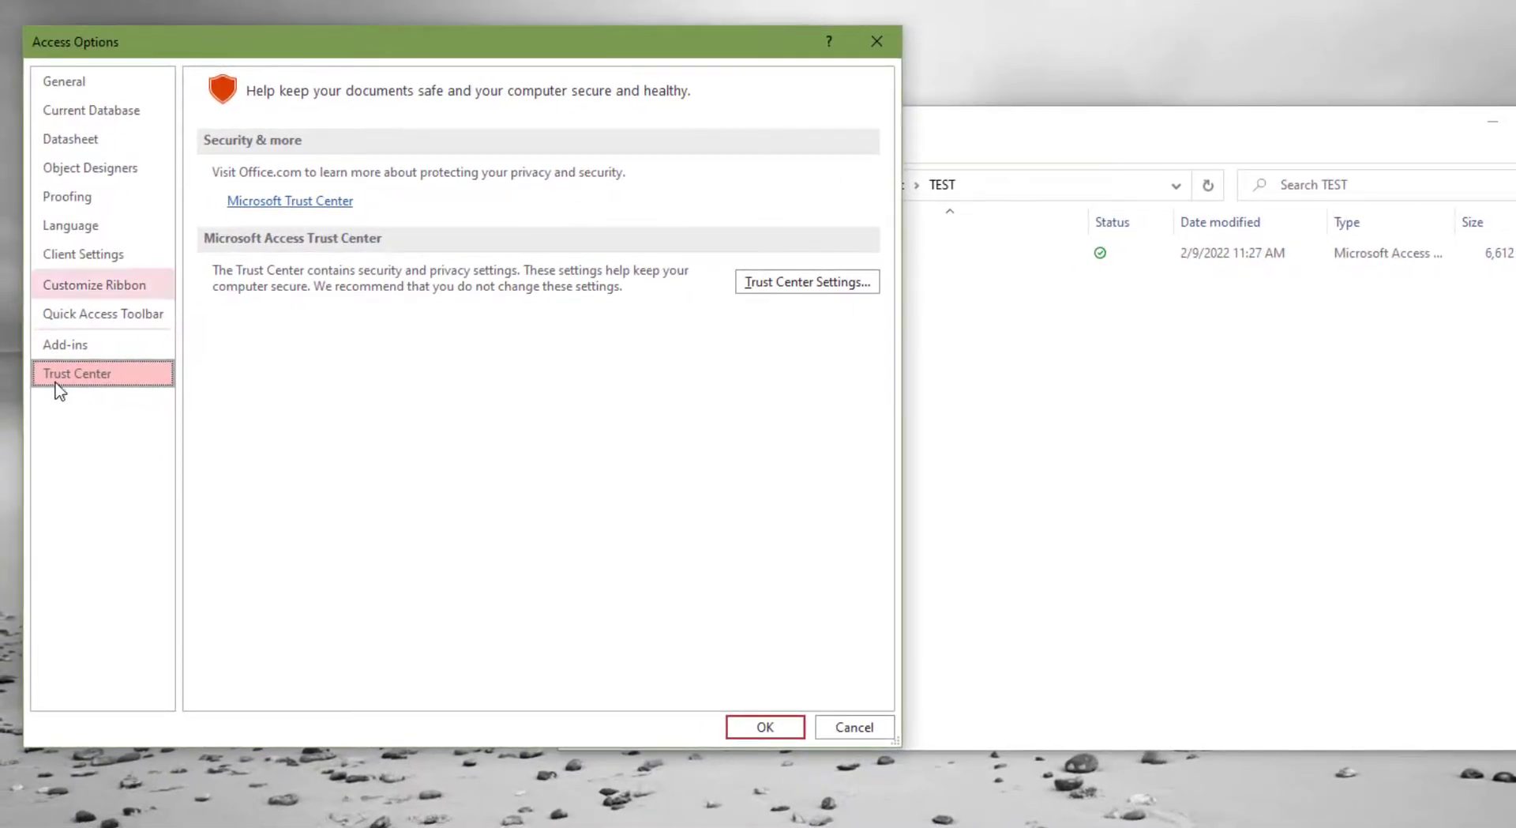
pyautogui.click(846, 727)
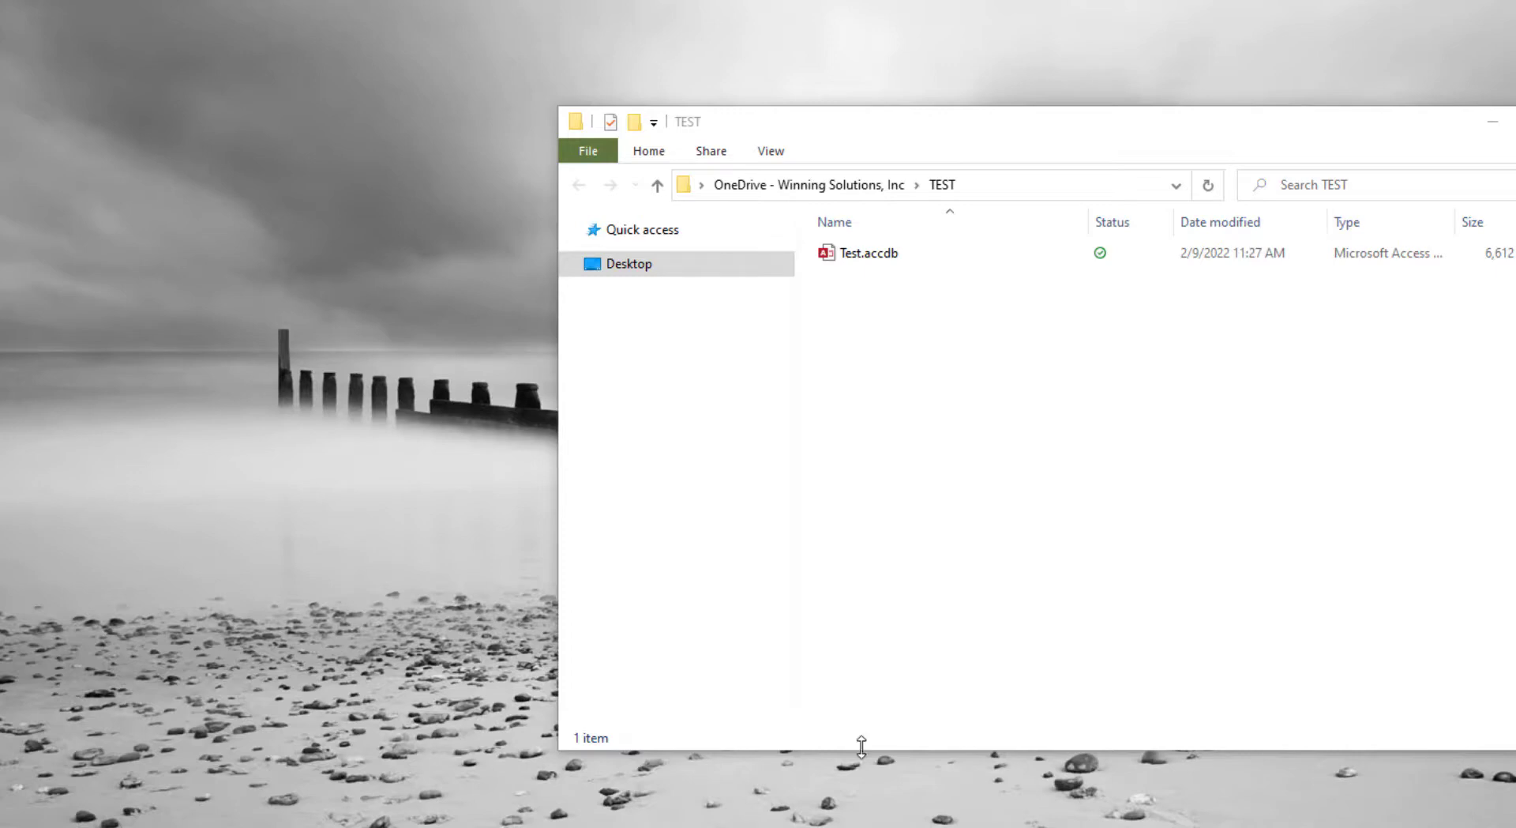
pyautogui.click(906, 308)
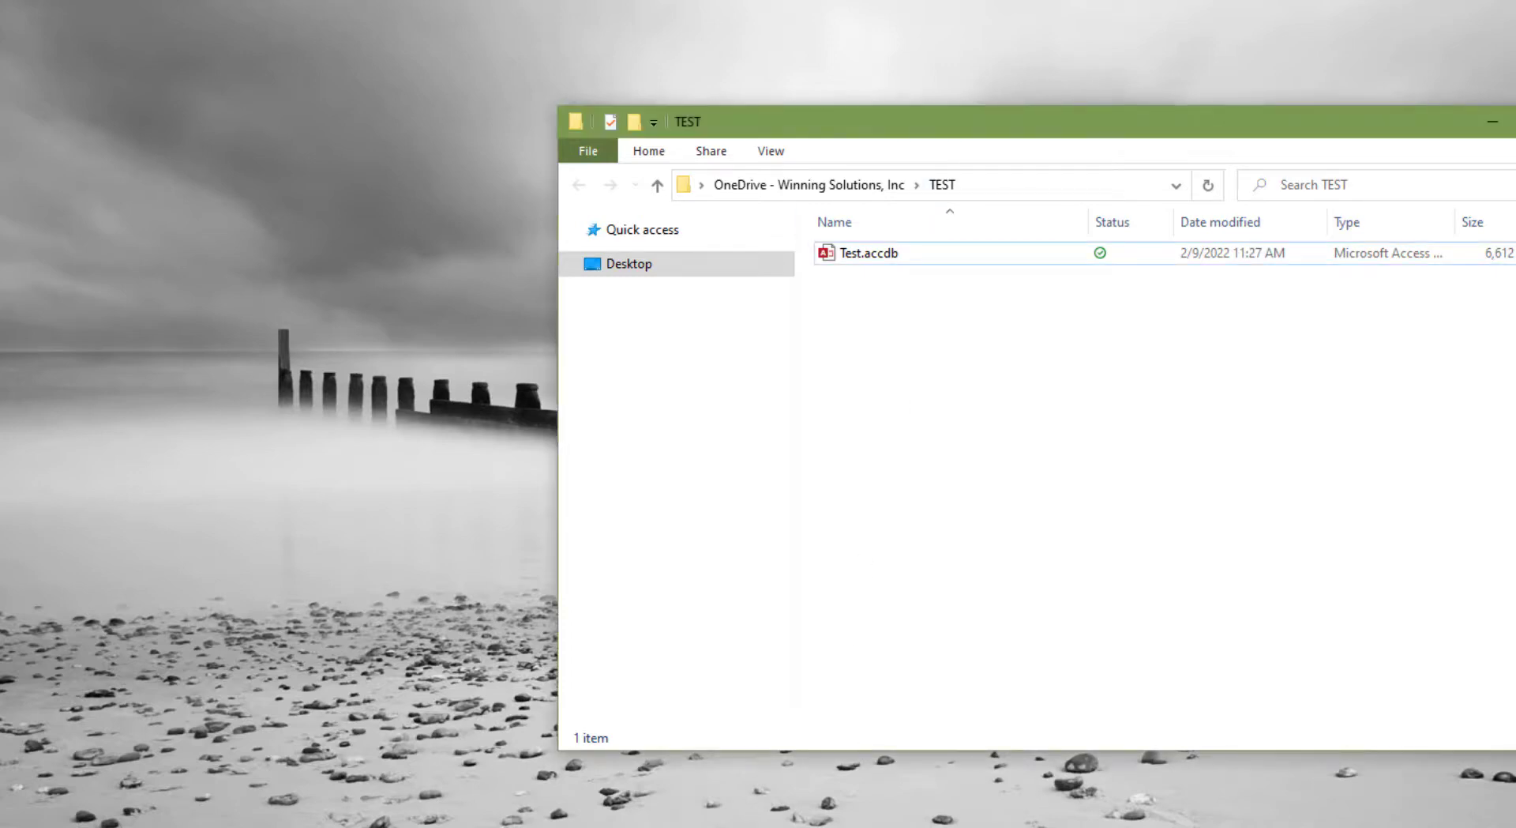
pyautogui.hotkey('ctrl', 'shift', 'Escape')
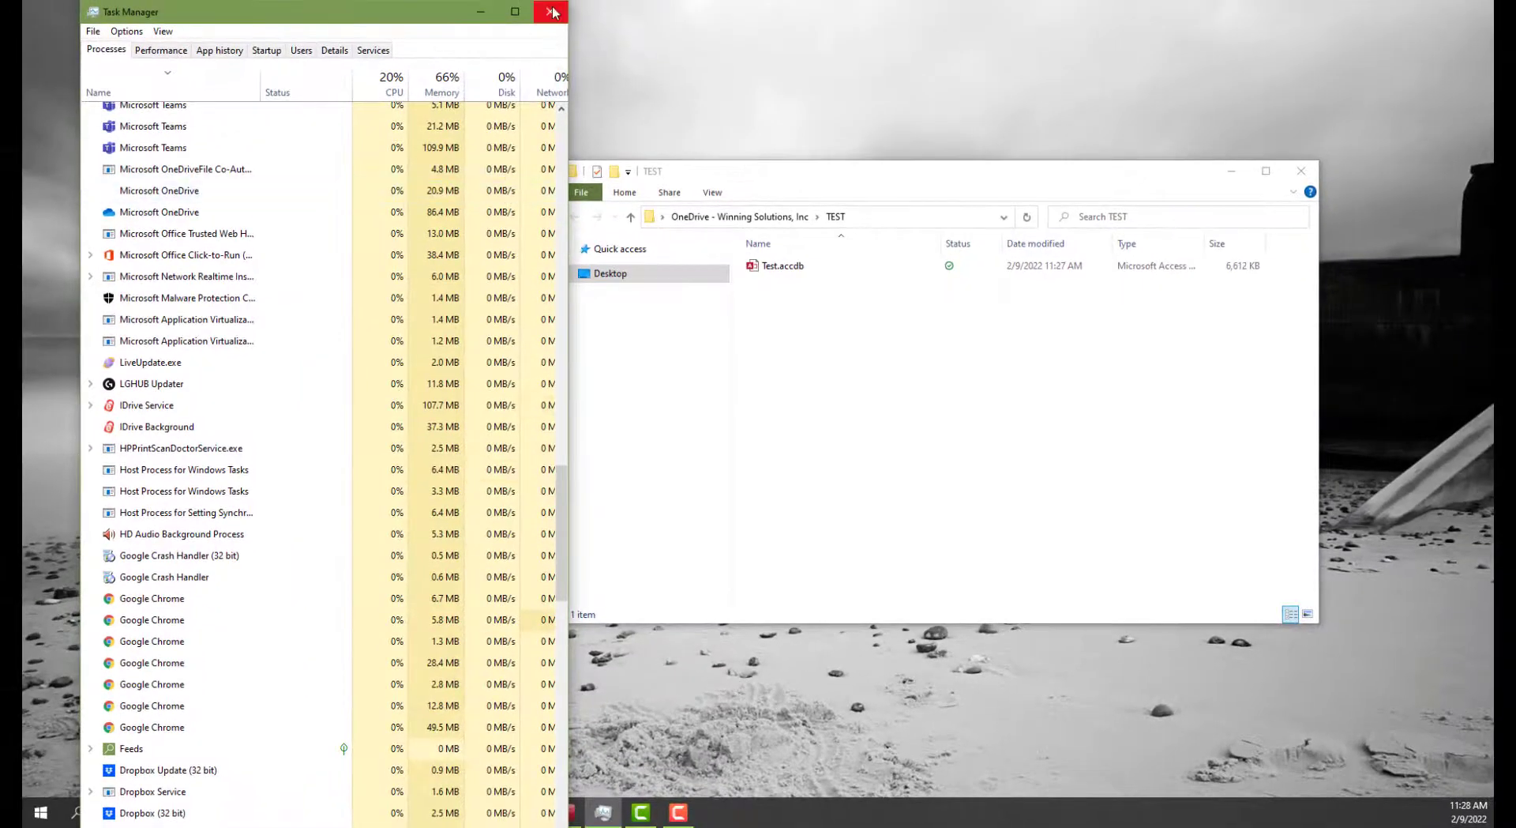
pyautogui.click(551, 11)
pyautogui.click(53, 821)
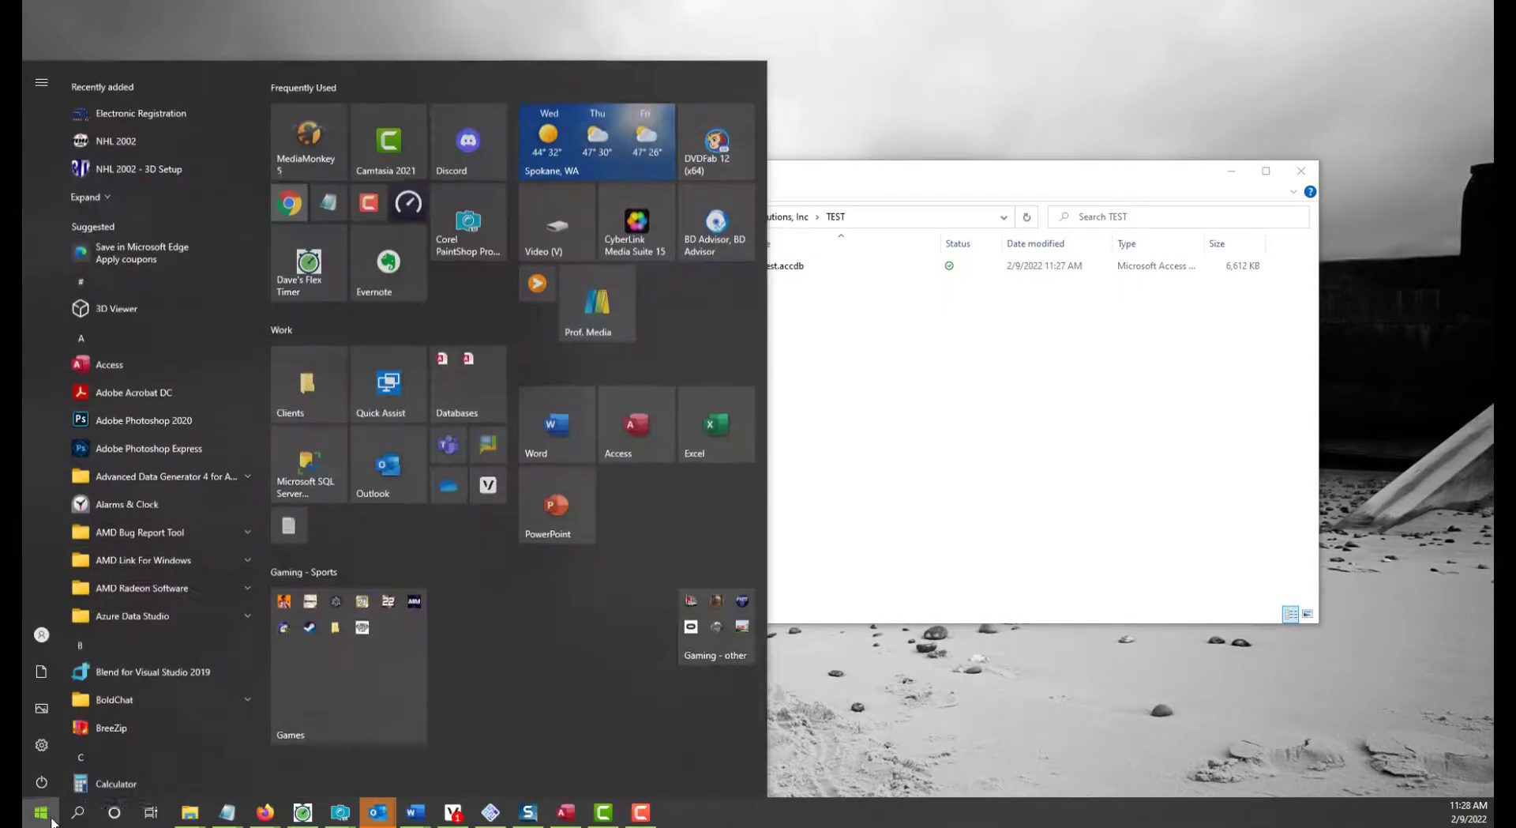
pyautogui.write('taskma')
pyautogui.press('BackSpace')
pyautogui.press('BackSpace')
pyautogui.write('manager')
pyautogui.press('Return')
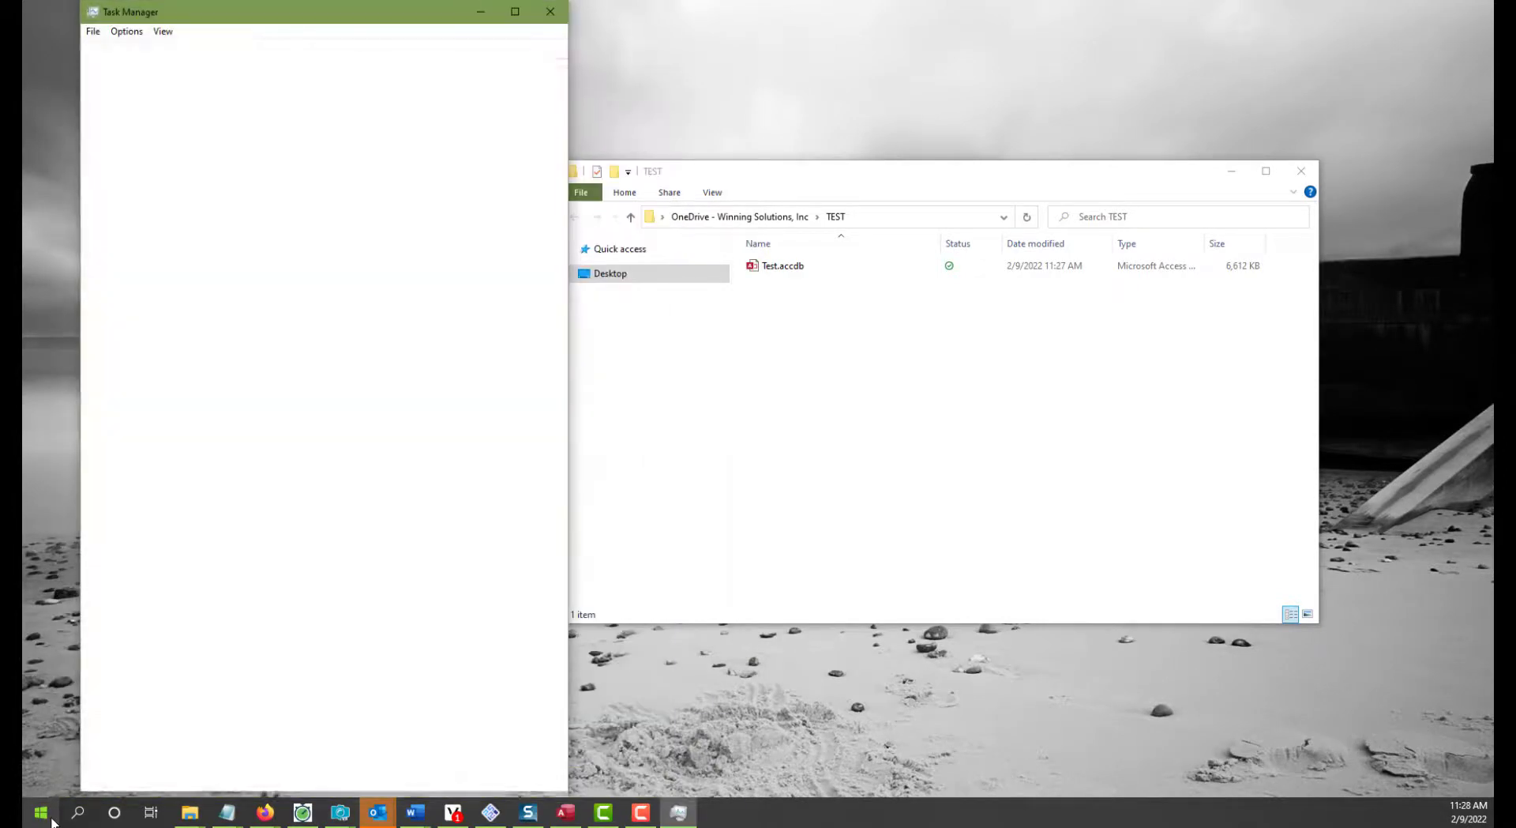
pyautogui.click(546, 14)
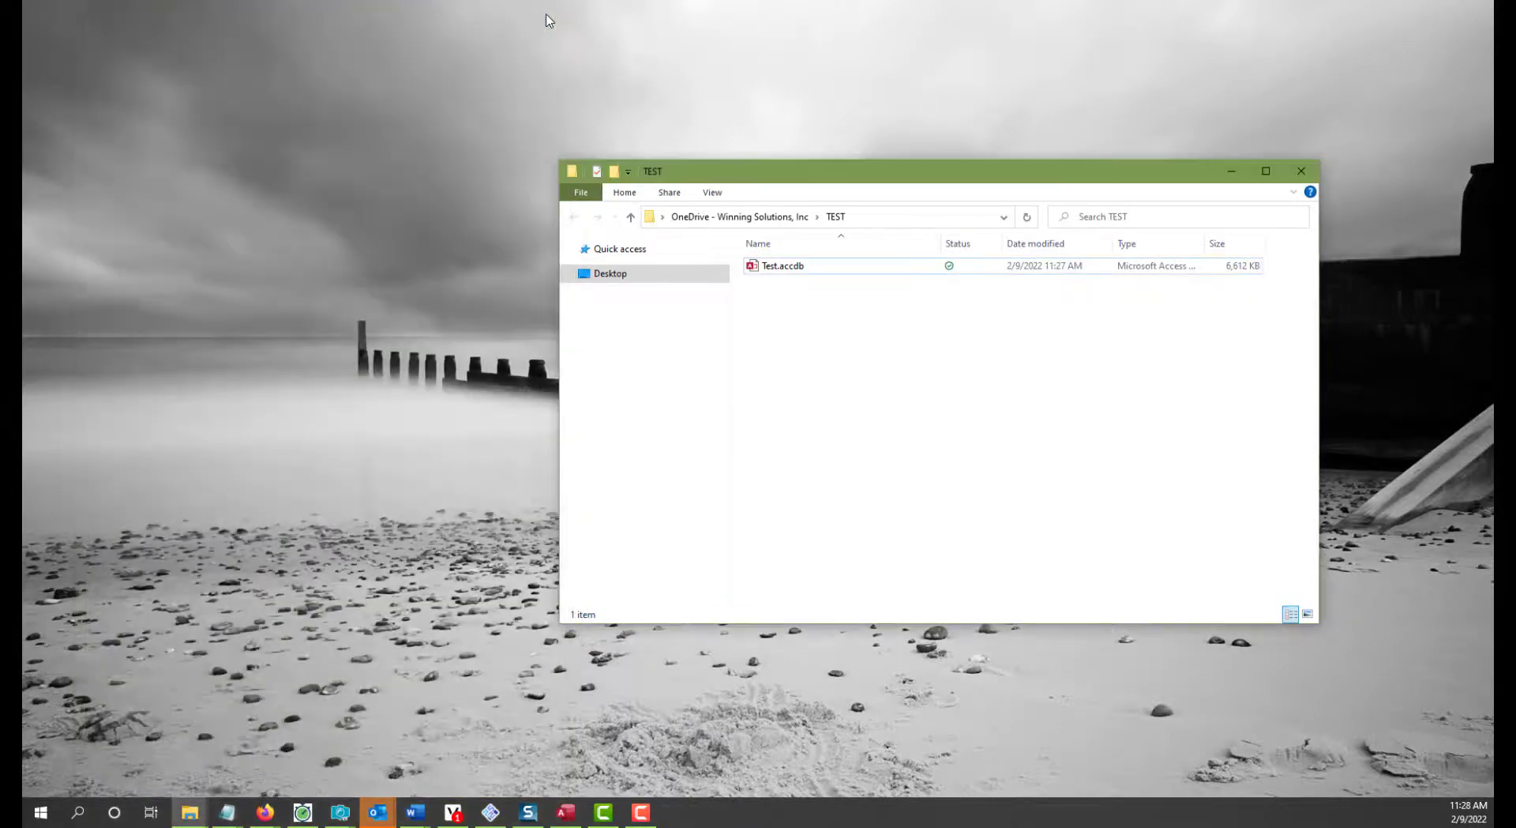